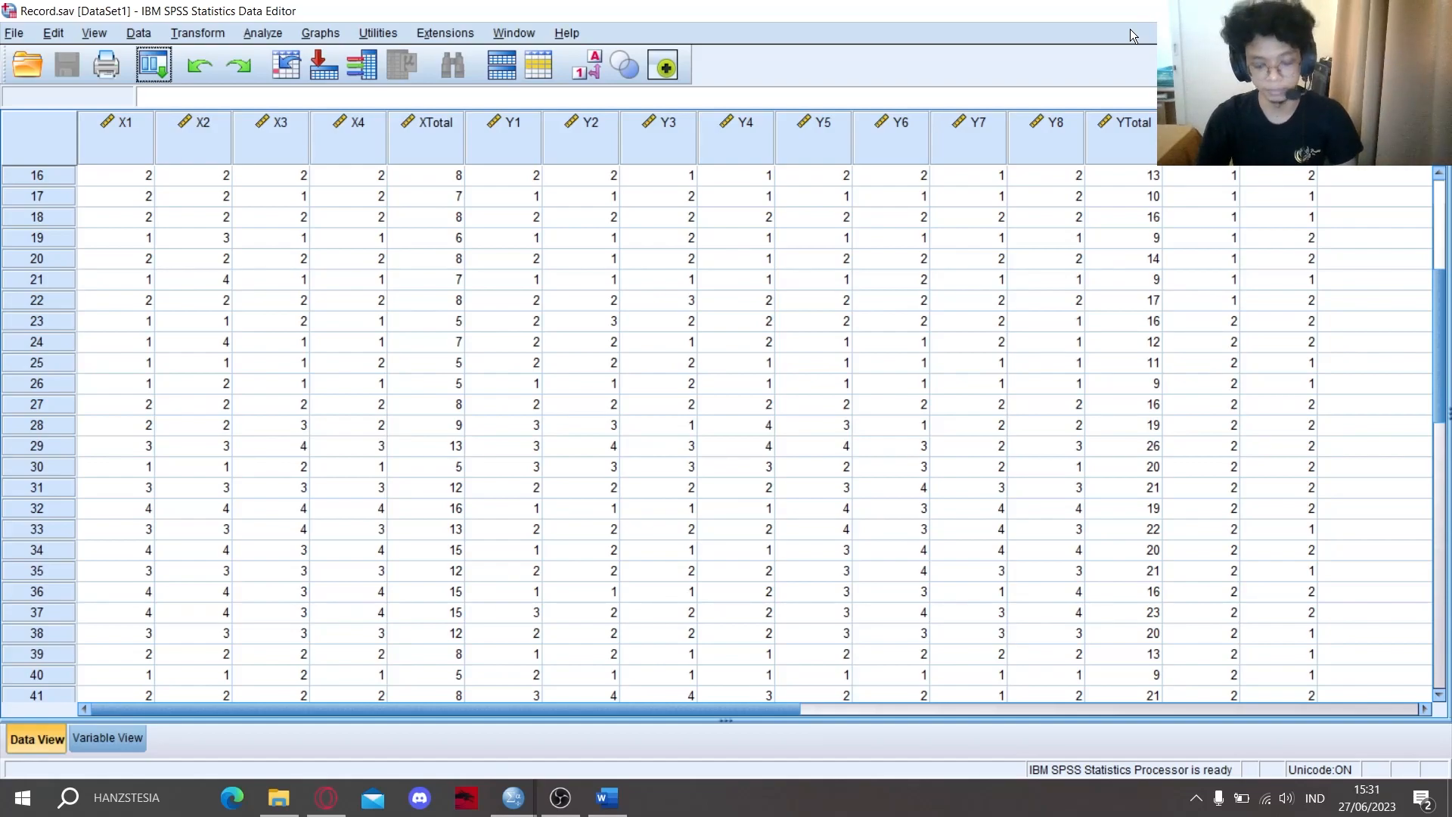
pyautogui.scroll(3, 804, 257)
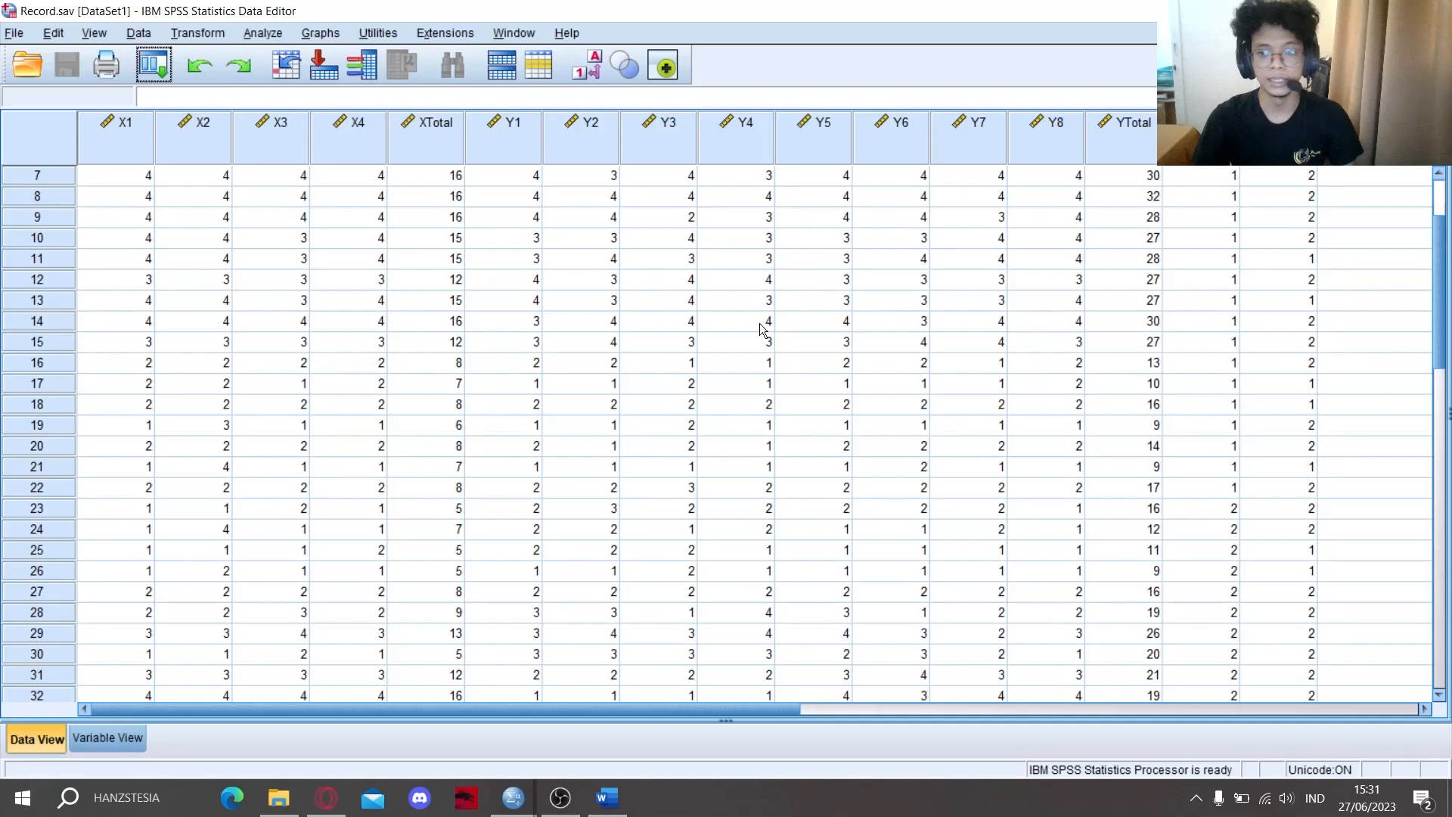
pyautogui.scroll(2, 759, 324)
pyautogui.scroll(-4, 755, 333)
pyautogui.scroll(3, 750, 342)
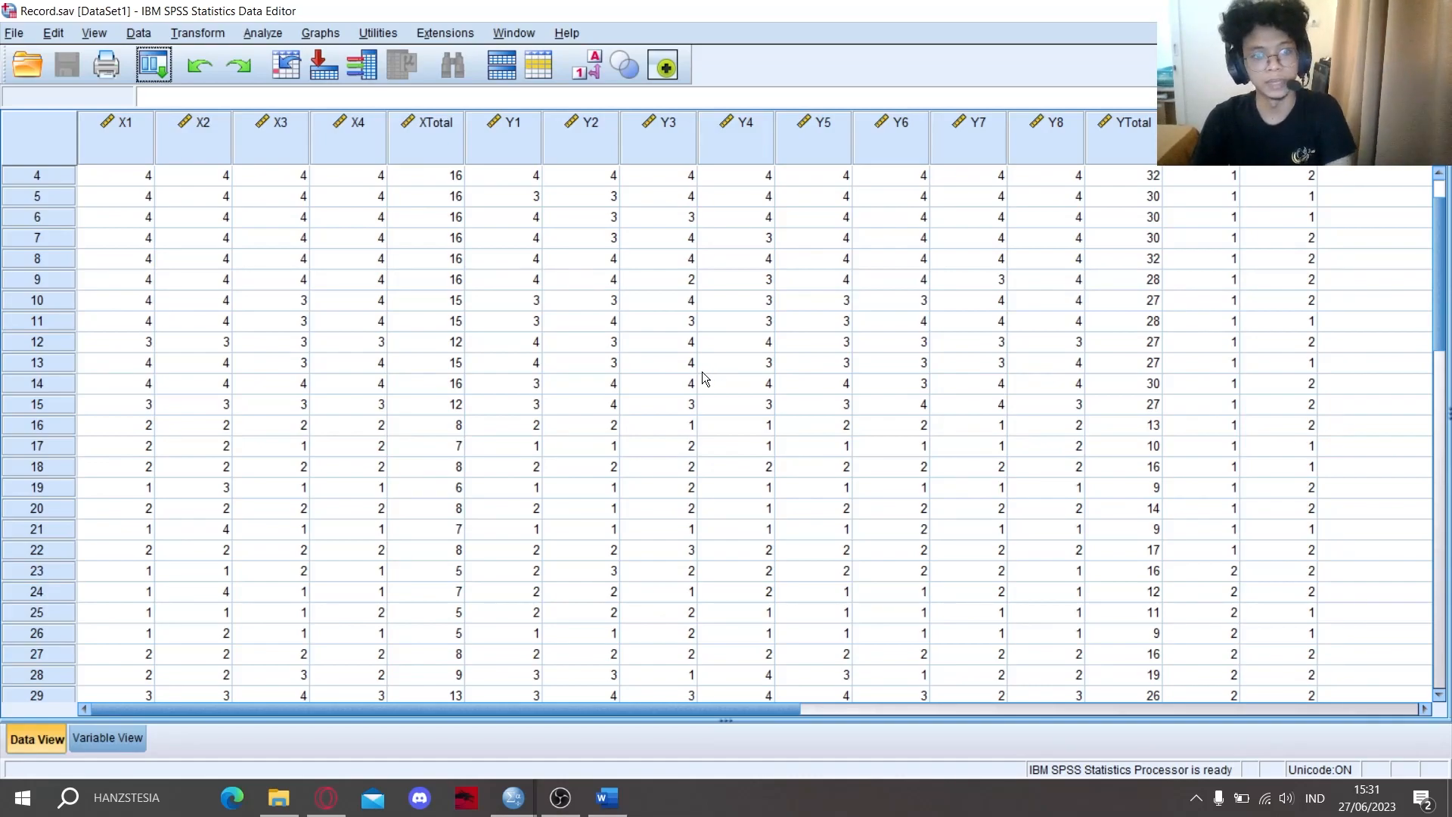
pyautogui.scroll(1, 606, 386)
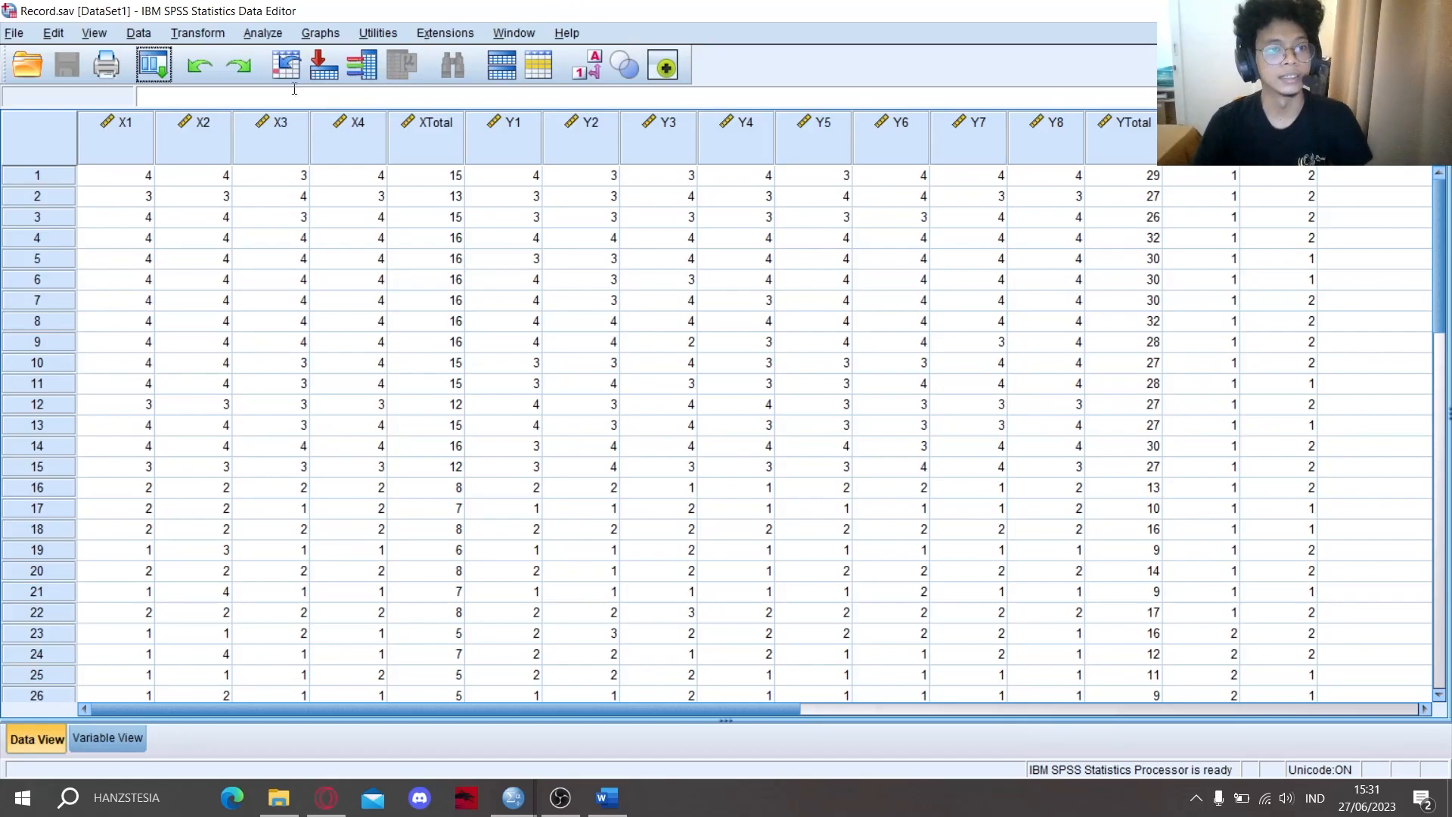
# Step: Start a bivariate correlation analysis and clear X1 to X4 and XTotal from its list of variables
pyautogui.click(266, 33)
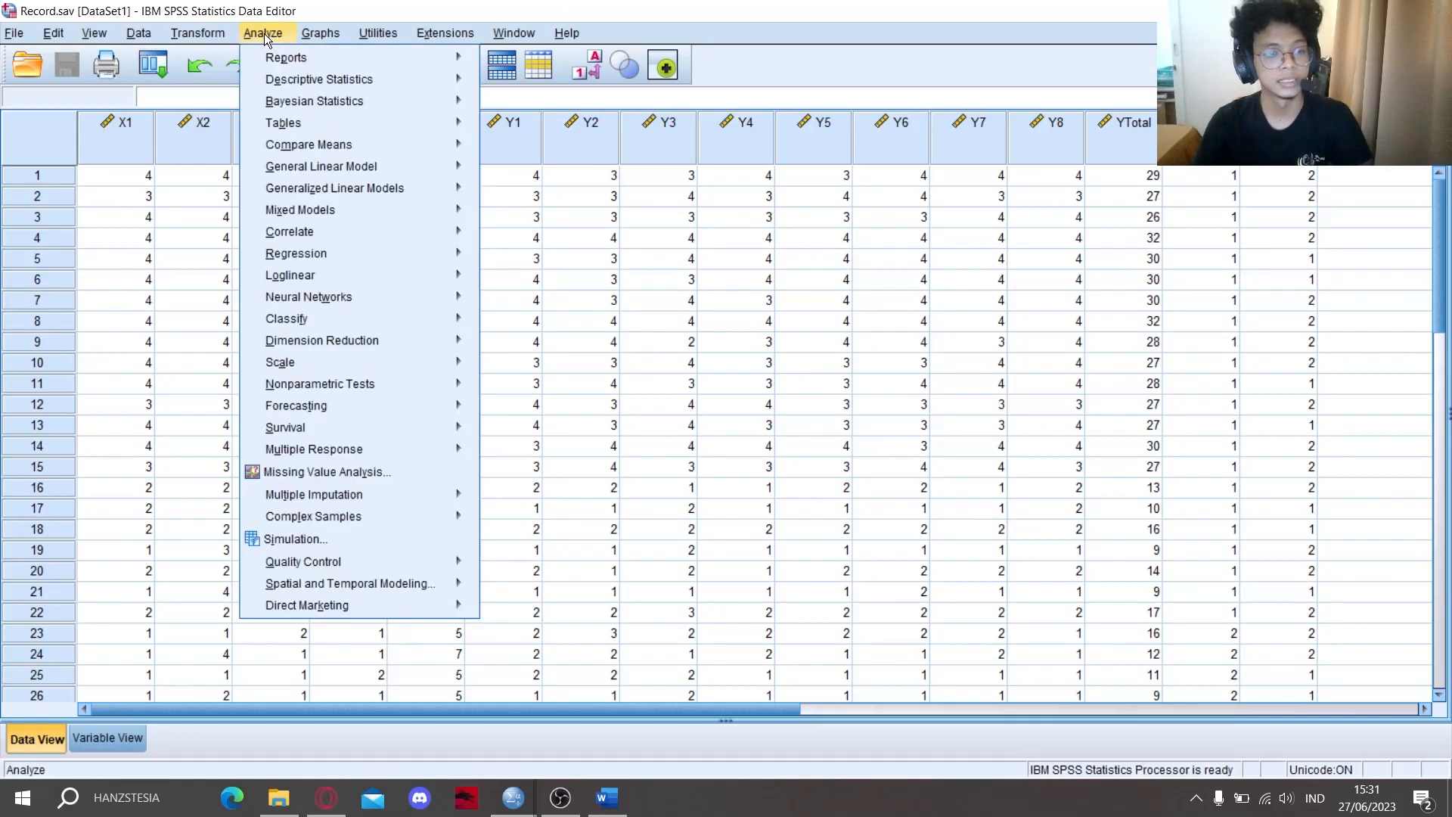
pyautogui.moveTo(322, 234)
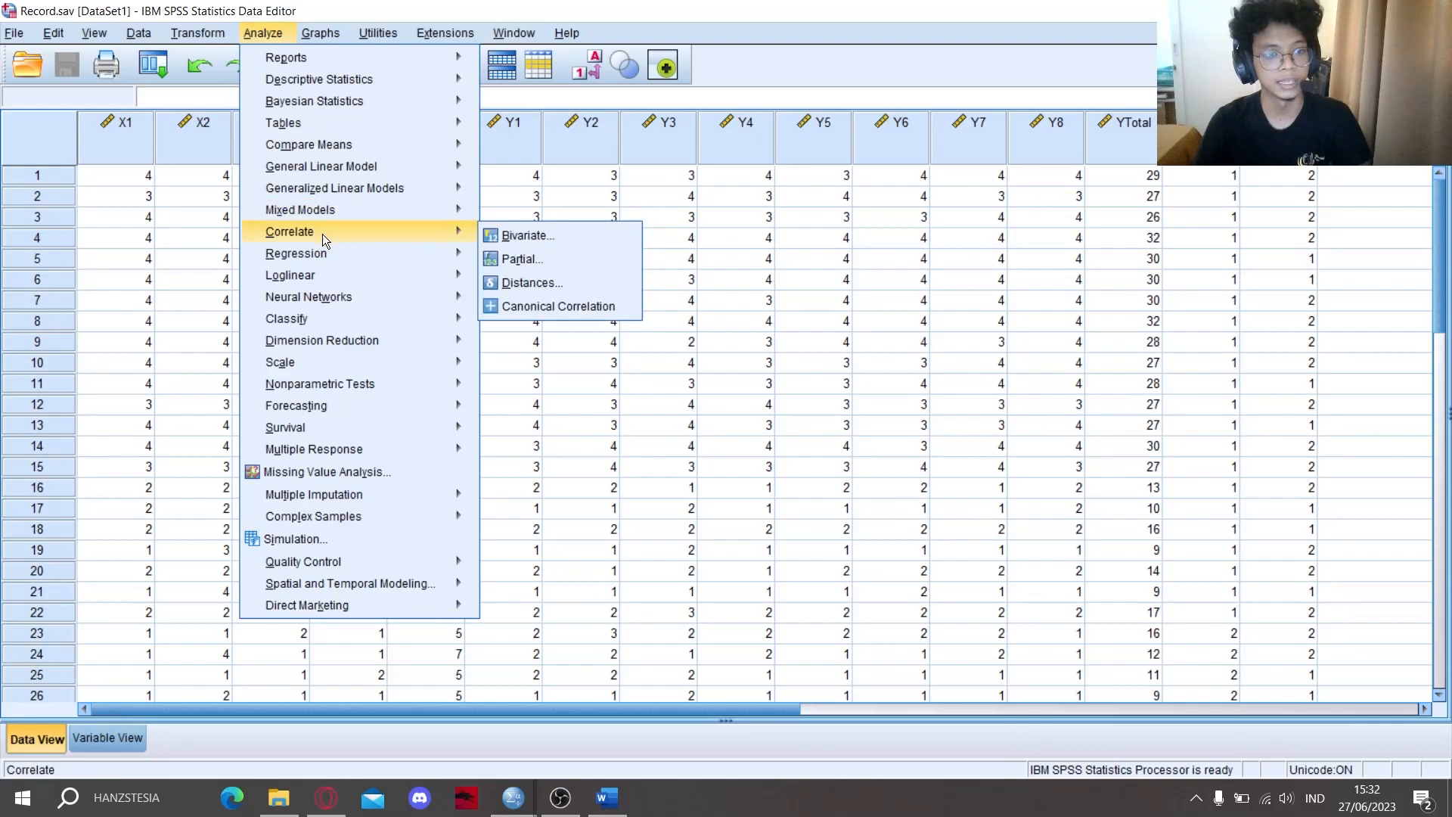
pyautogui.click(526, 235)
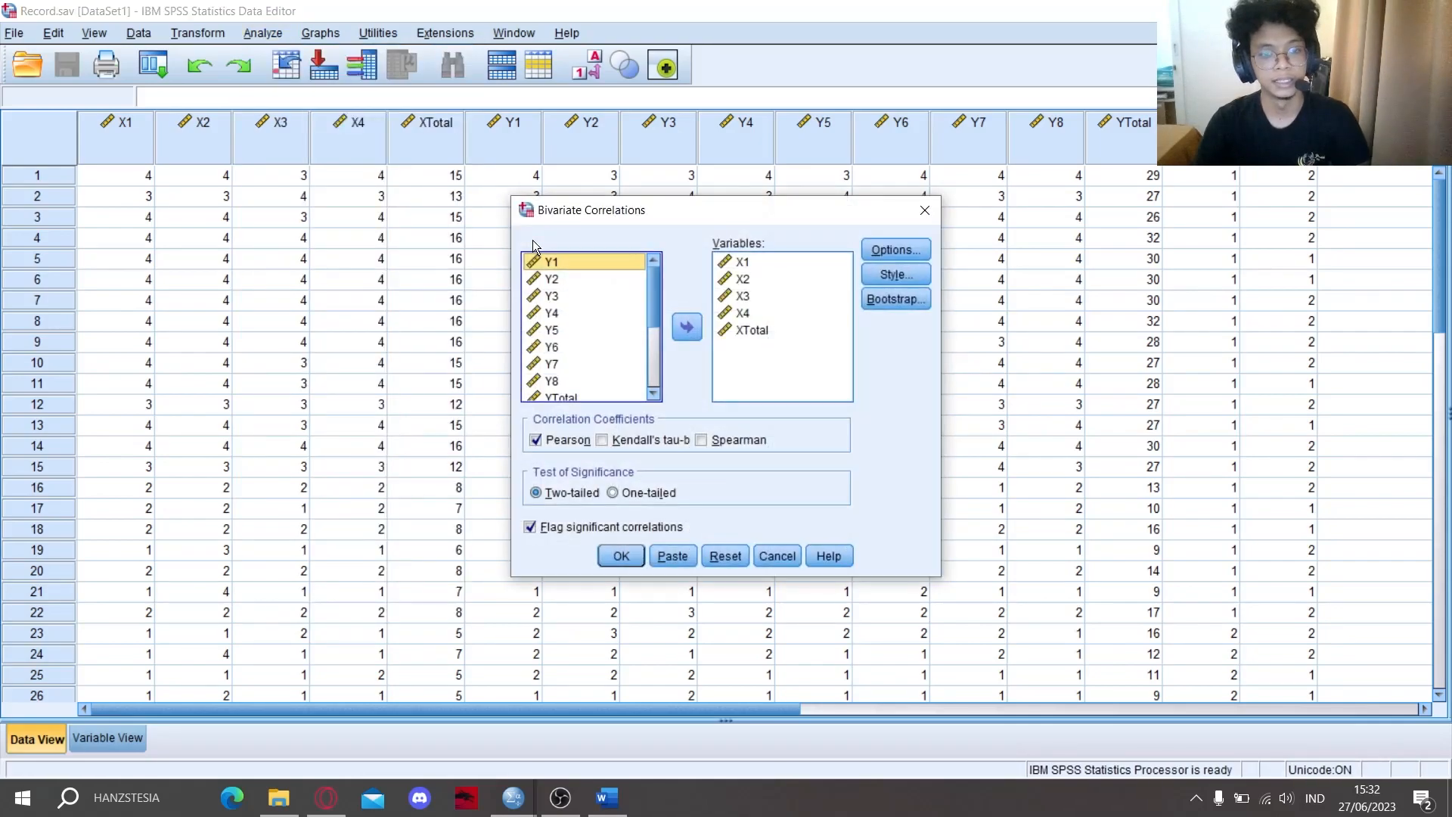
pyautogui.scroll(-2, 641, 317)
pyautogui.scroll(2, 633, 319)
pyautogui.click(739, 337)
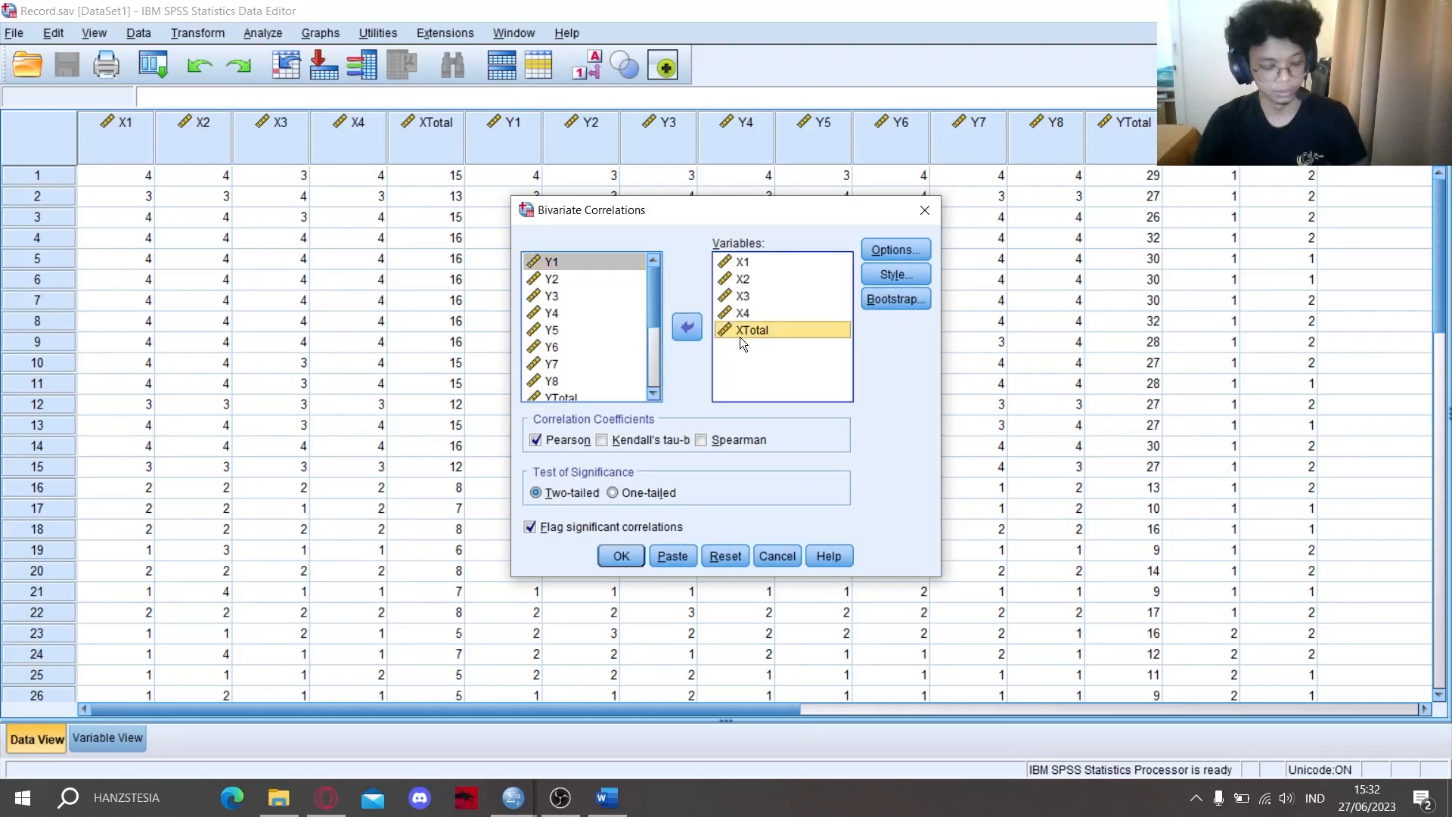
pyautogui.keyDown('shift'); pyautogui.click(749, 264); pyautogui.keyUp('shift')
pyautogui.click(689, 328)
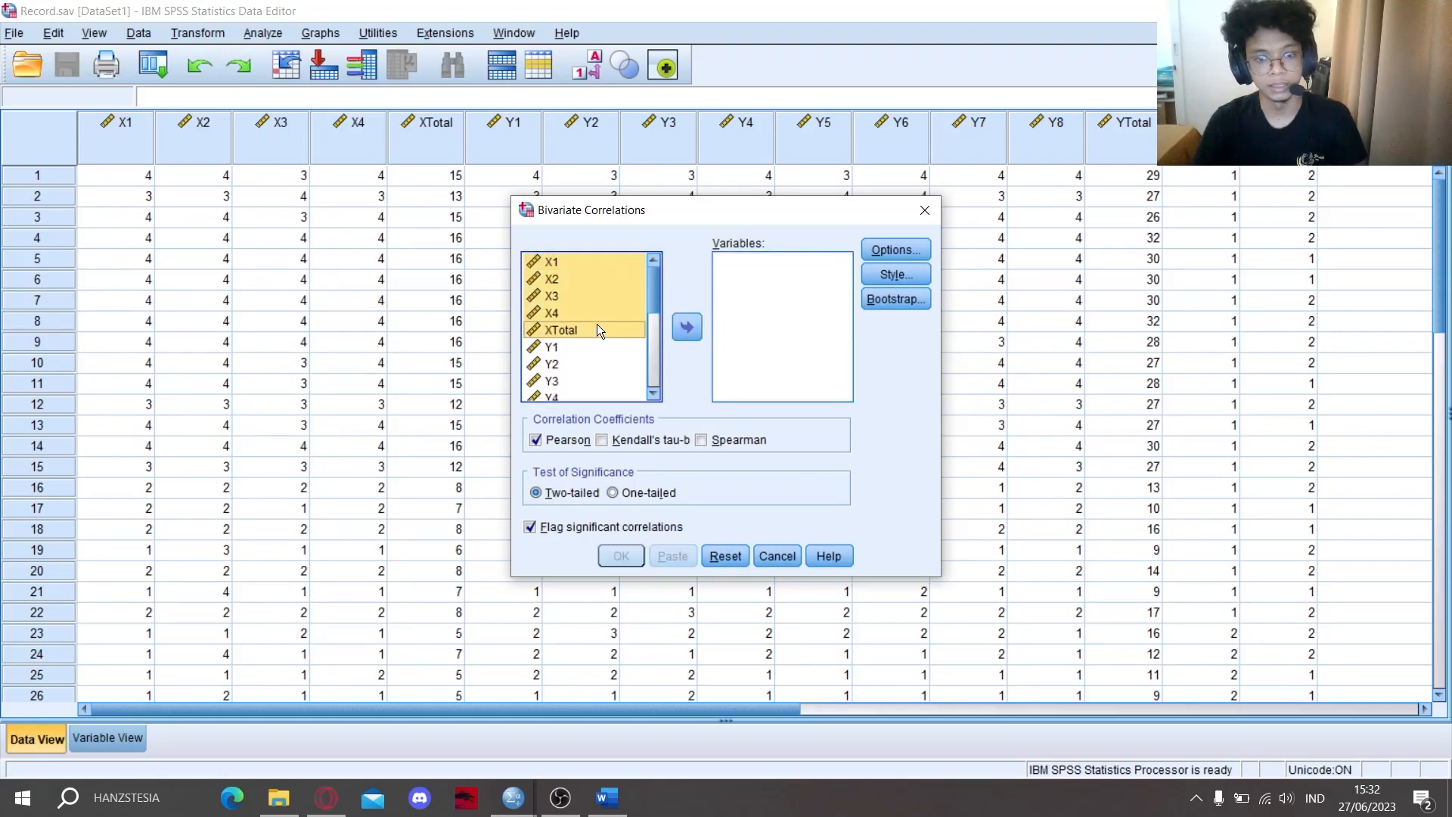
# Step: Add X1, X2, X3, X4 and XTotal as the variables of the bivariate correlation
pyautogui.click(640, 364)
pyautogui.click(590, 265)
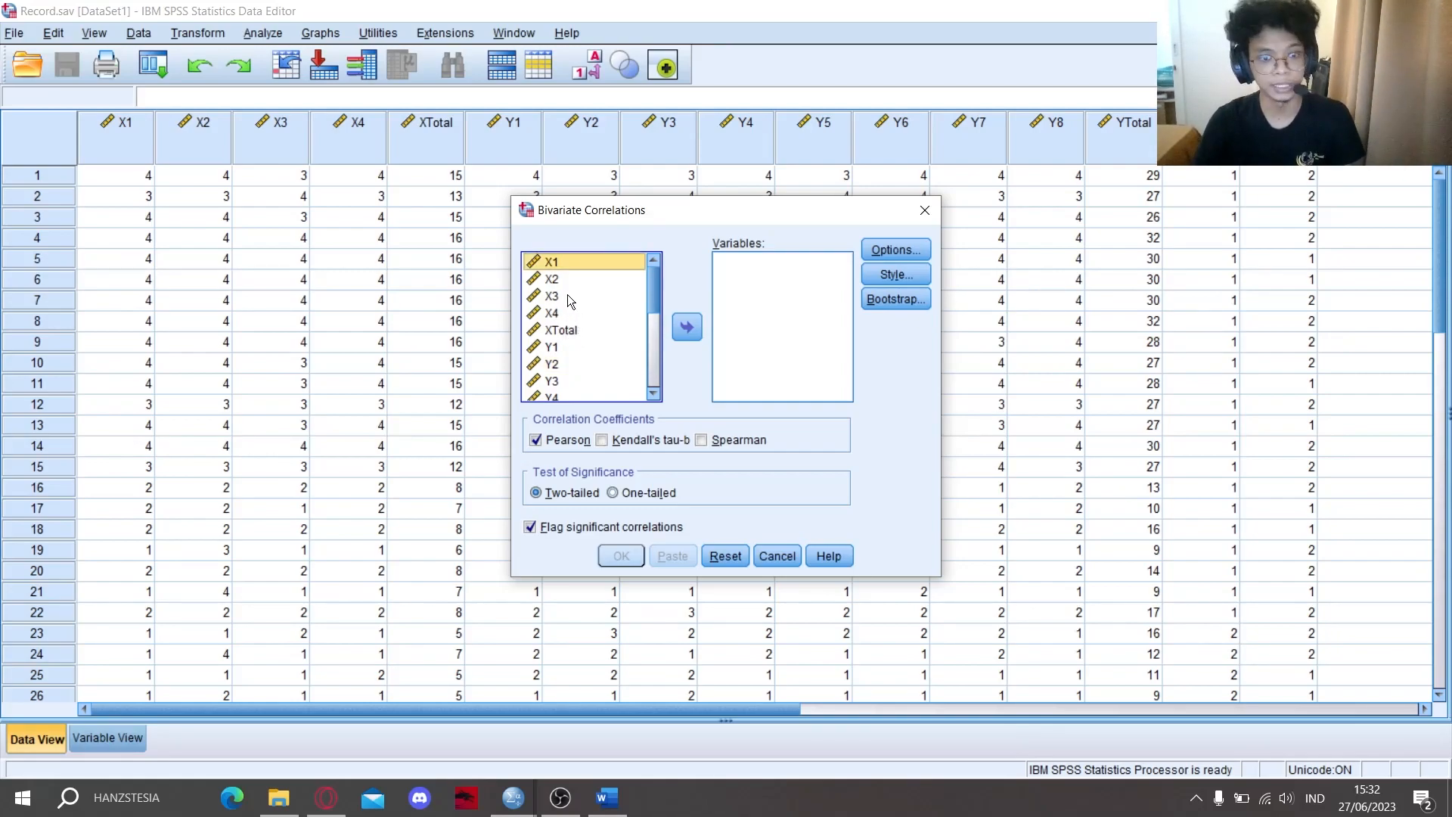
pyautogui.keyDown('shift'); pyautogui.click(556, 337); pyautogui.keyUp('shift')
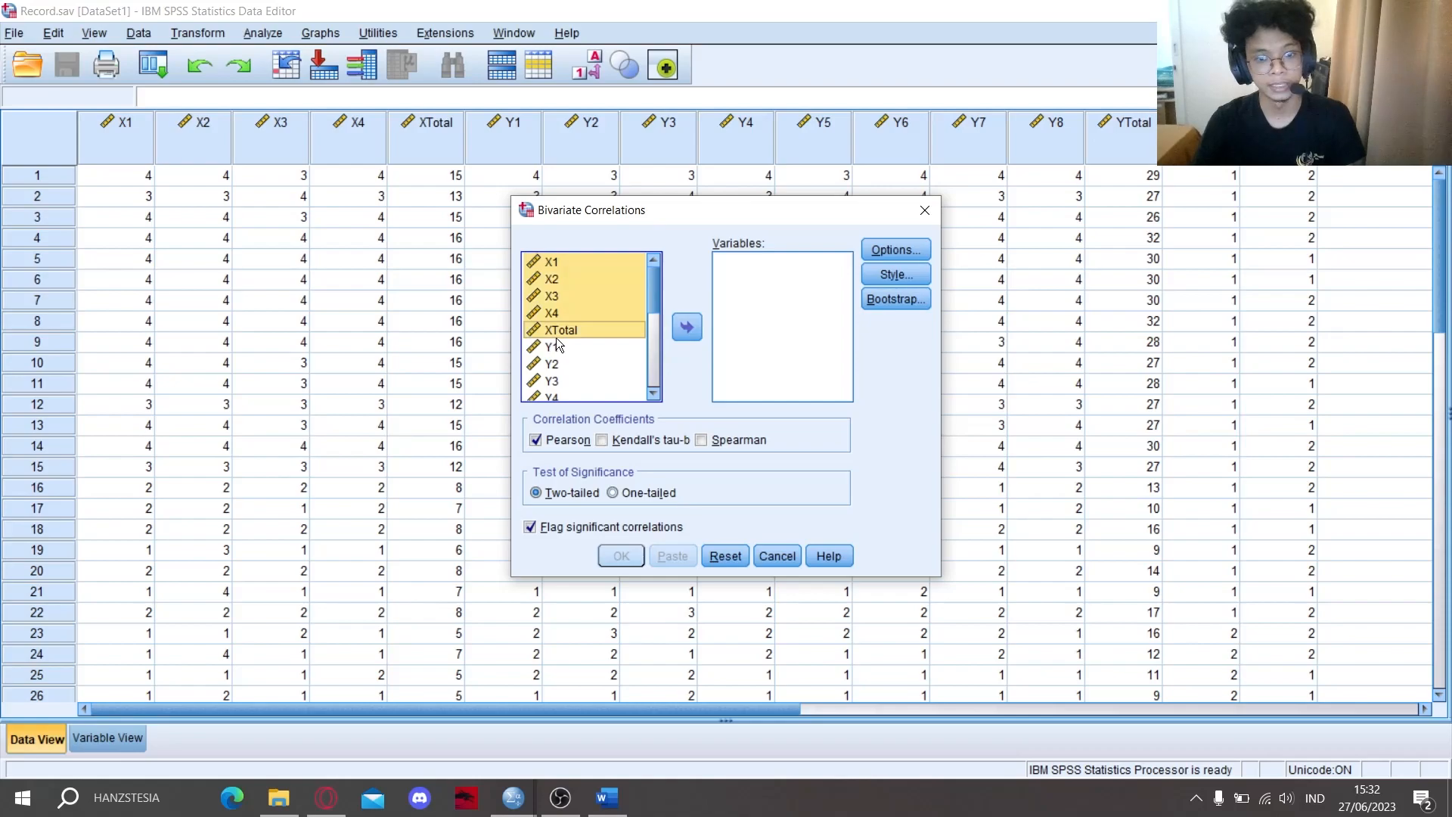
pyautogui.click(684, 332)
# Step: Look at the correlation options and the table style settings without changing anything
pyautogui.click(895, 251)
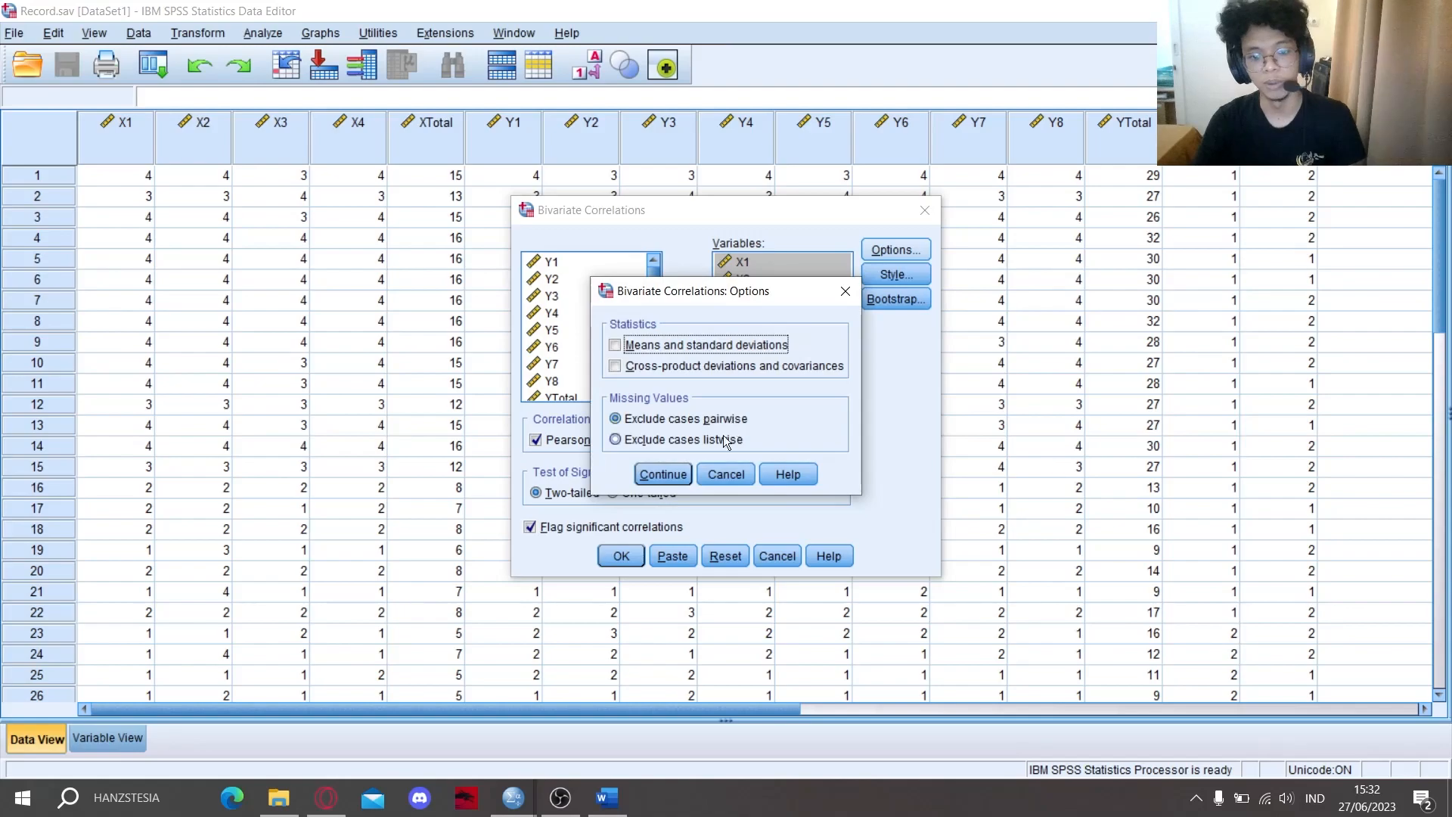
pyautogui.click(844, 290)
pyautogui.click(896, 274)
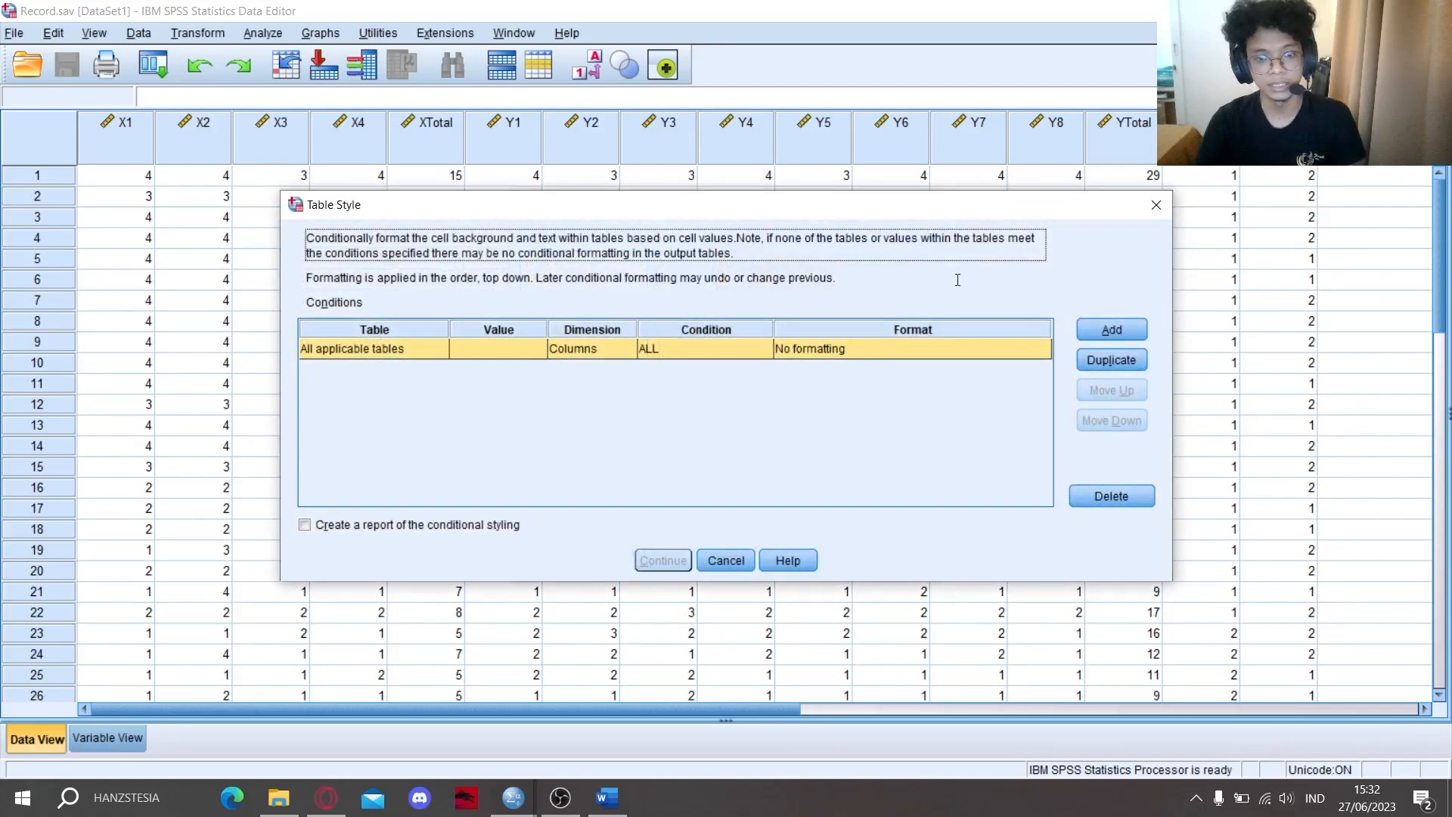
pyautogui.click(1156, 205)
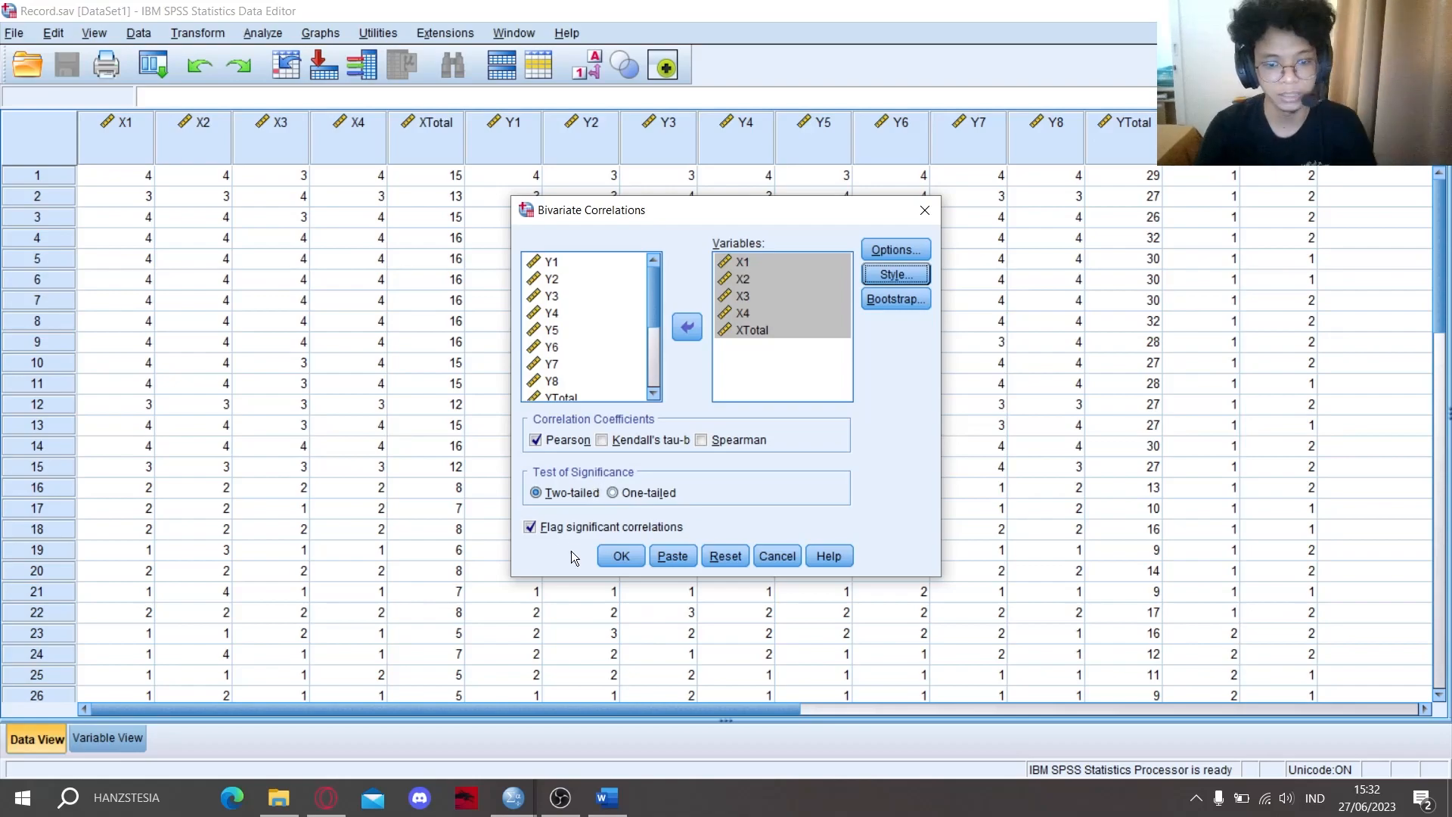
# Step: Run the two-tailed Pearson correlation for the X items, review the resulting table and return to the data
pyautogui.click(615, 559)
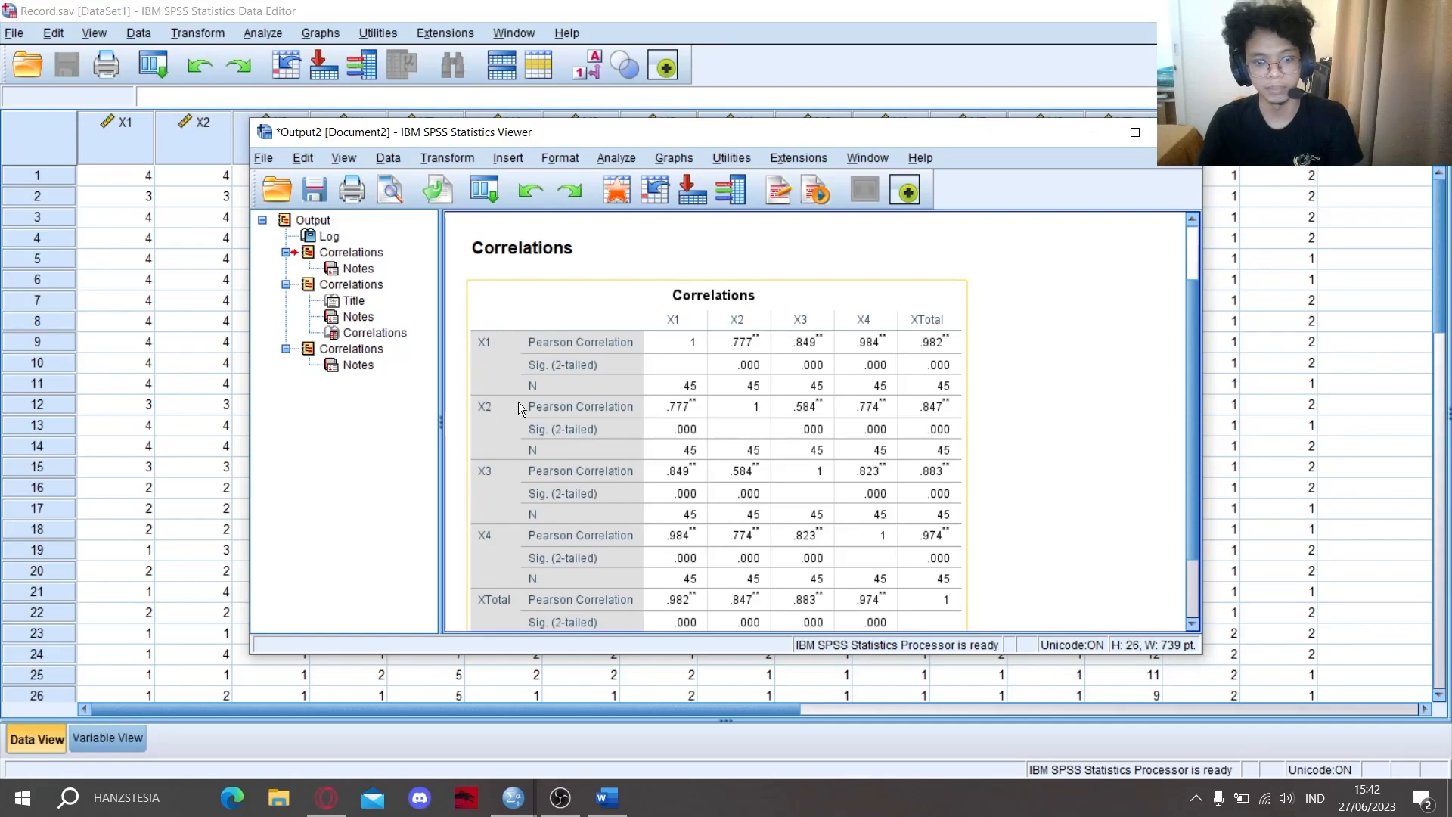
pyautogui.scroll(-3, 510, 588)
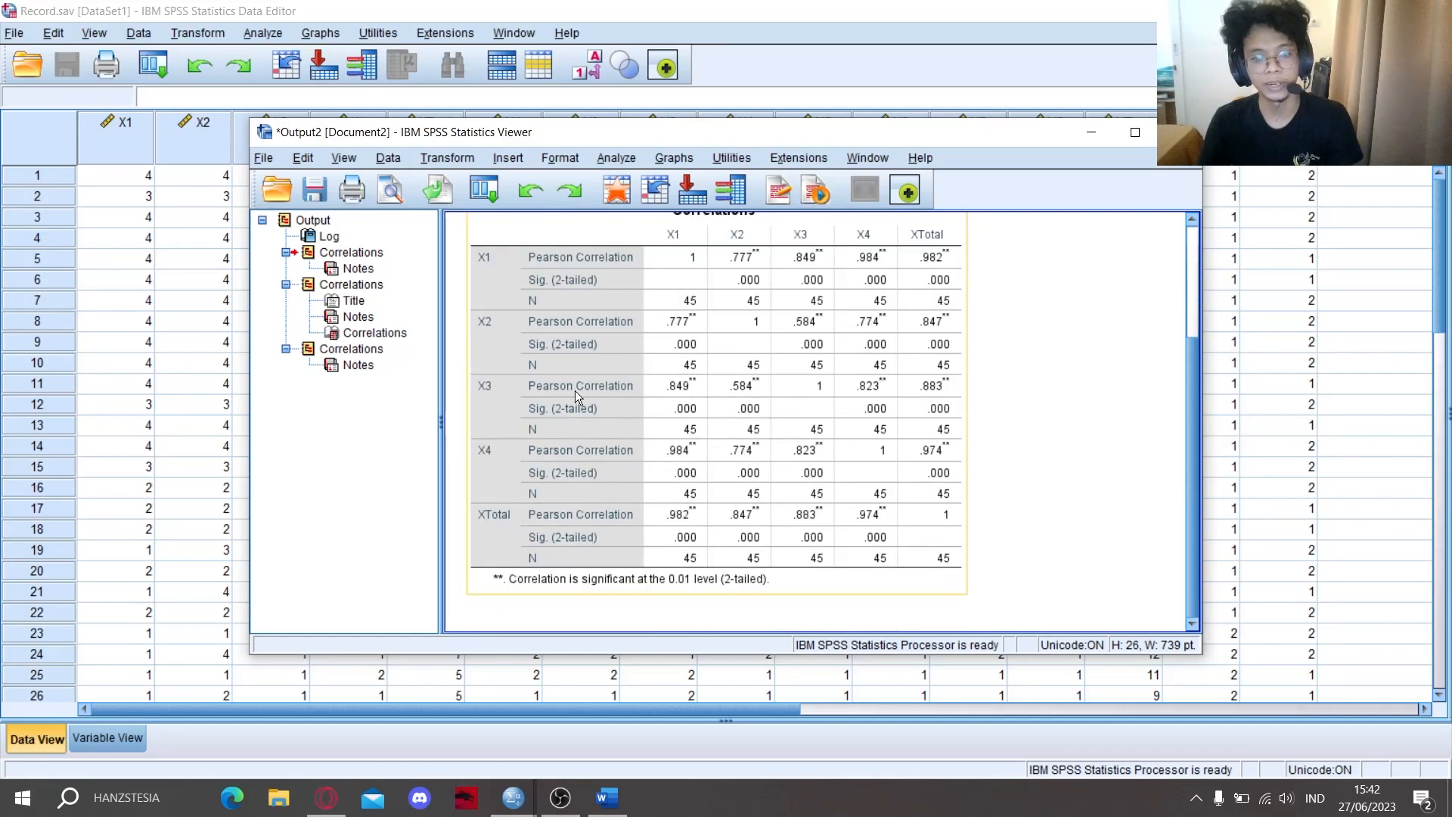
pyautogui.scroll(3, 605, 401)
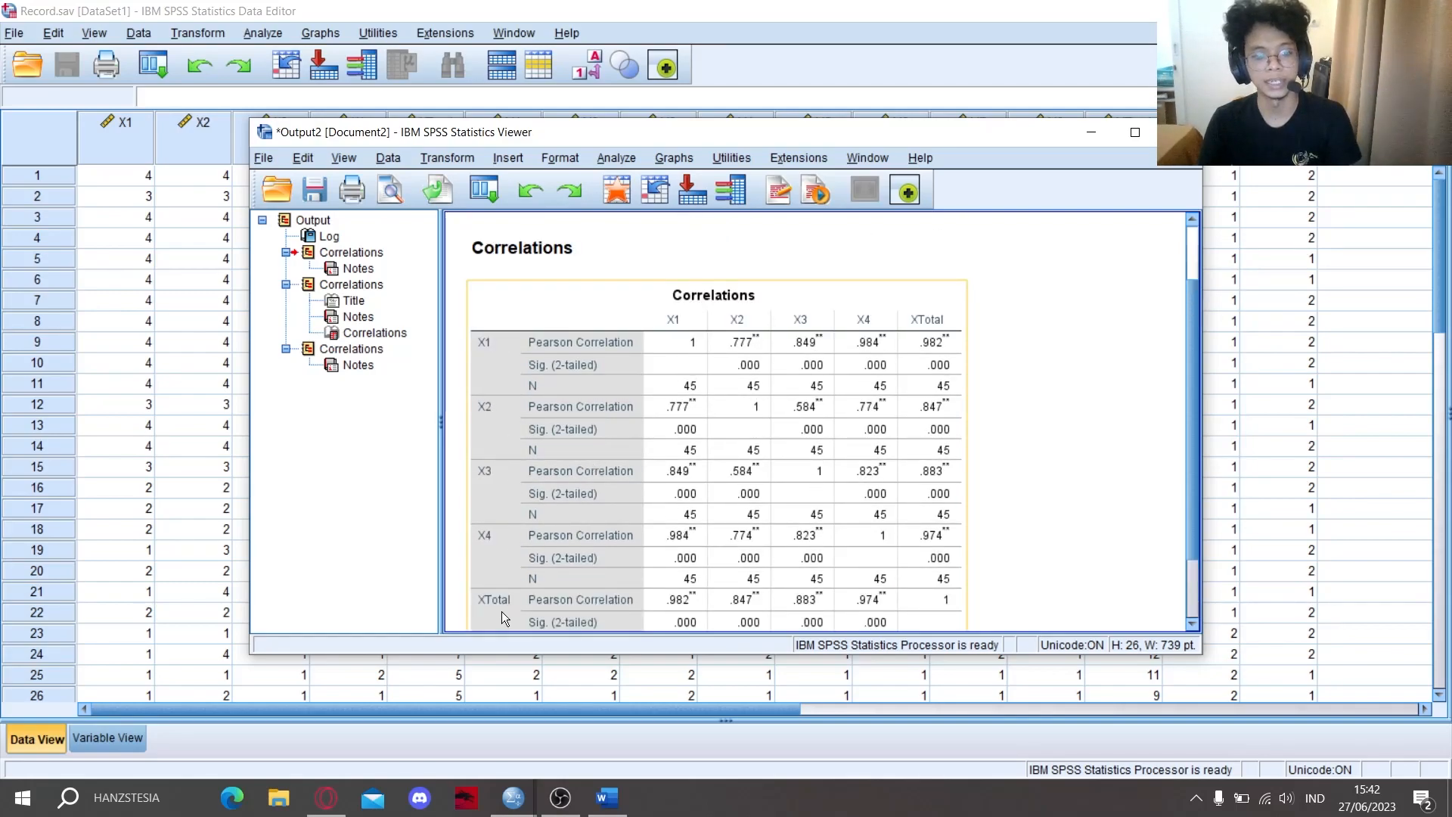
pyautogui.scroll(-3, 675, 605)
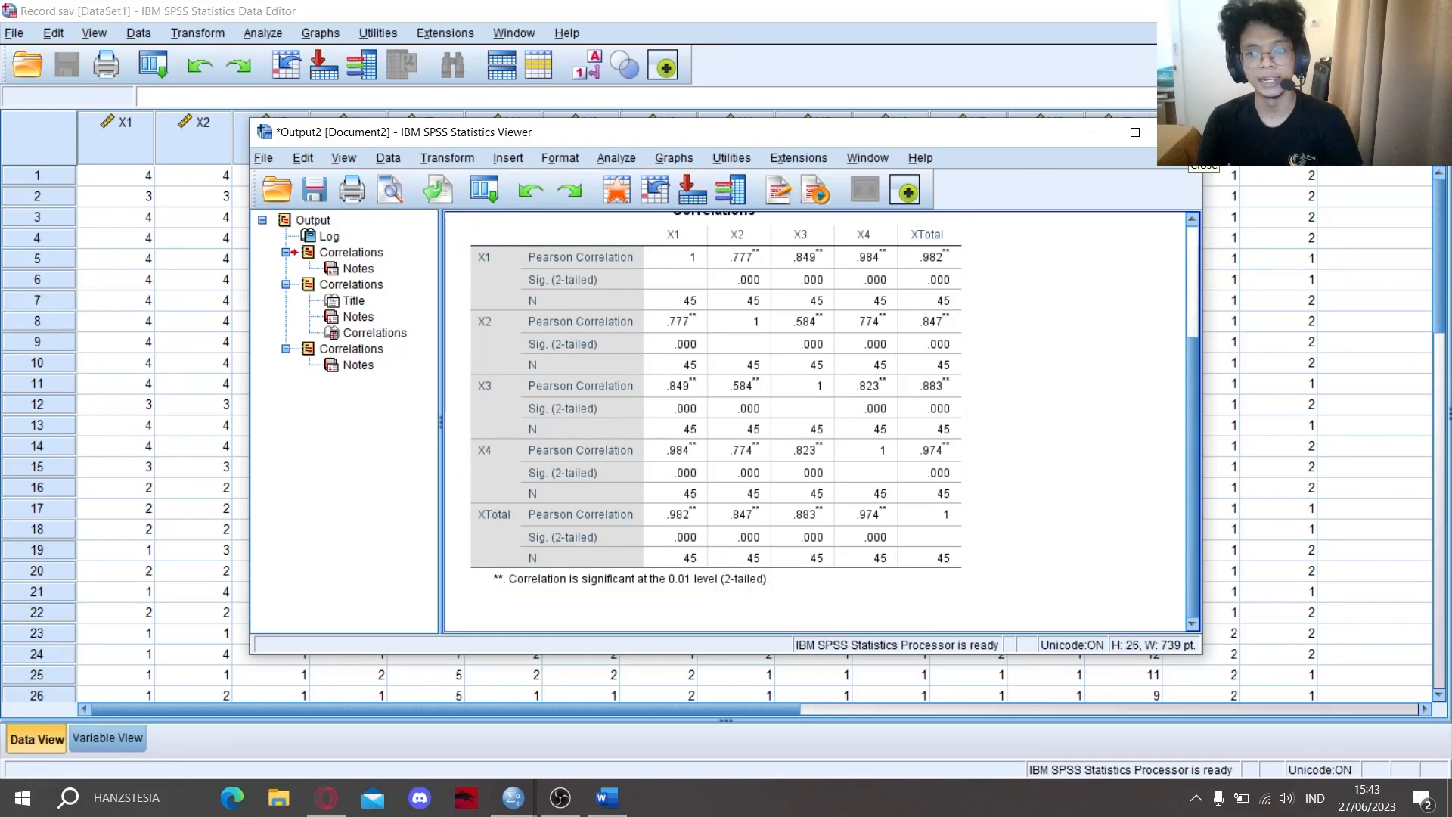
pyautogui.click(1022, 53)
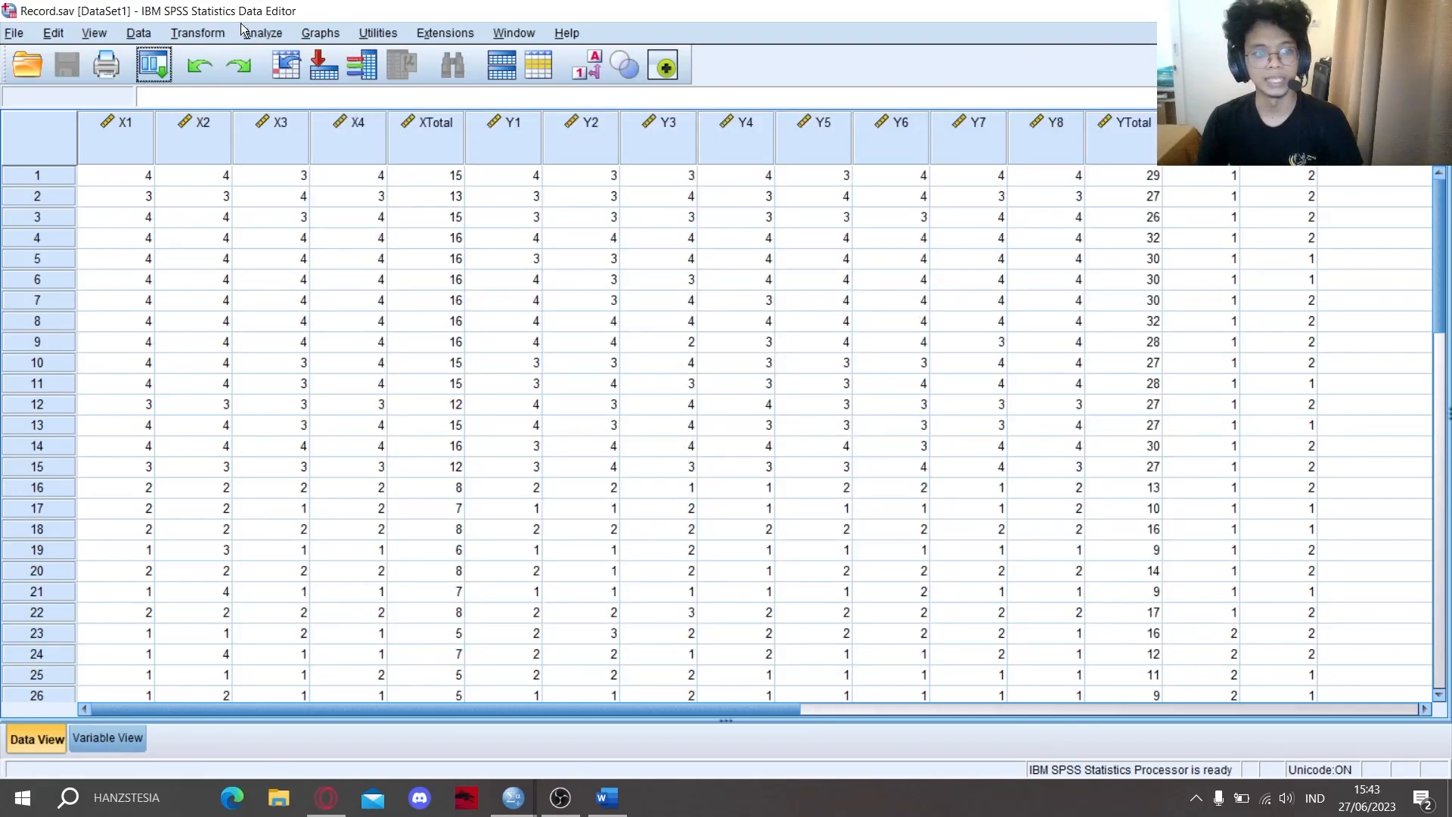
# Step: Start another bivariate correlation analysis and clear Y1 to Y8 and YTotal from its list of variables
pyautogui.click(266, 34)
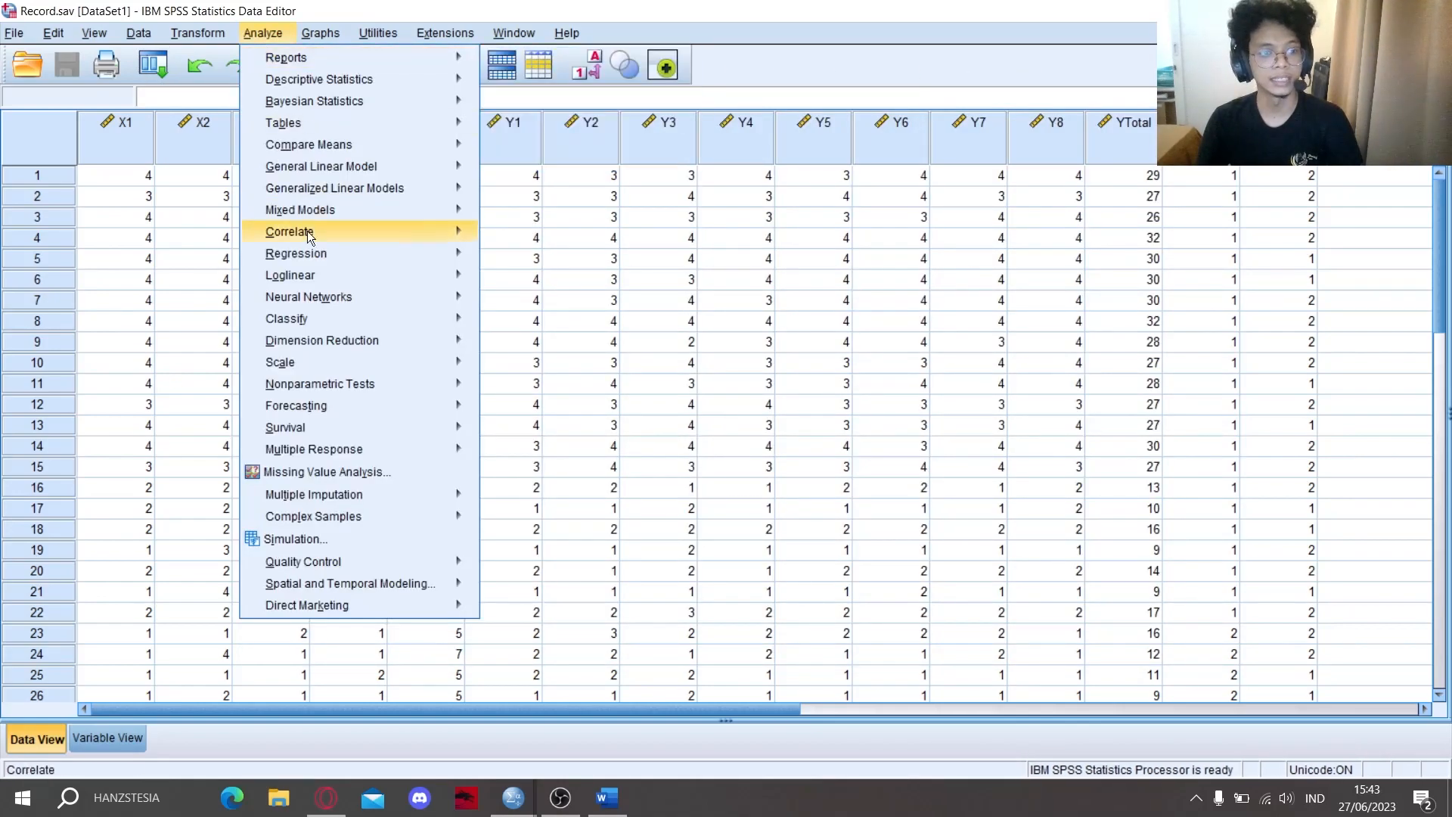
pyautogui.moveTo(355, 233)
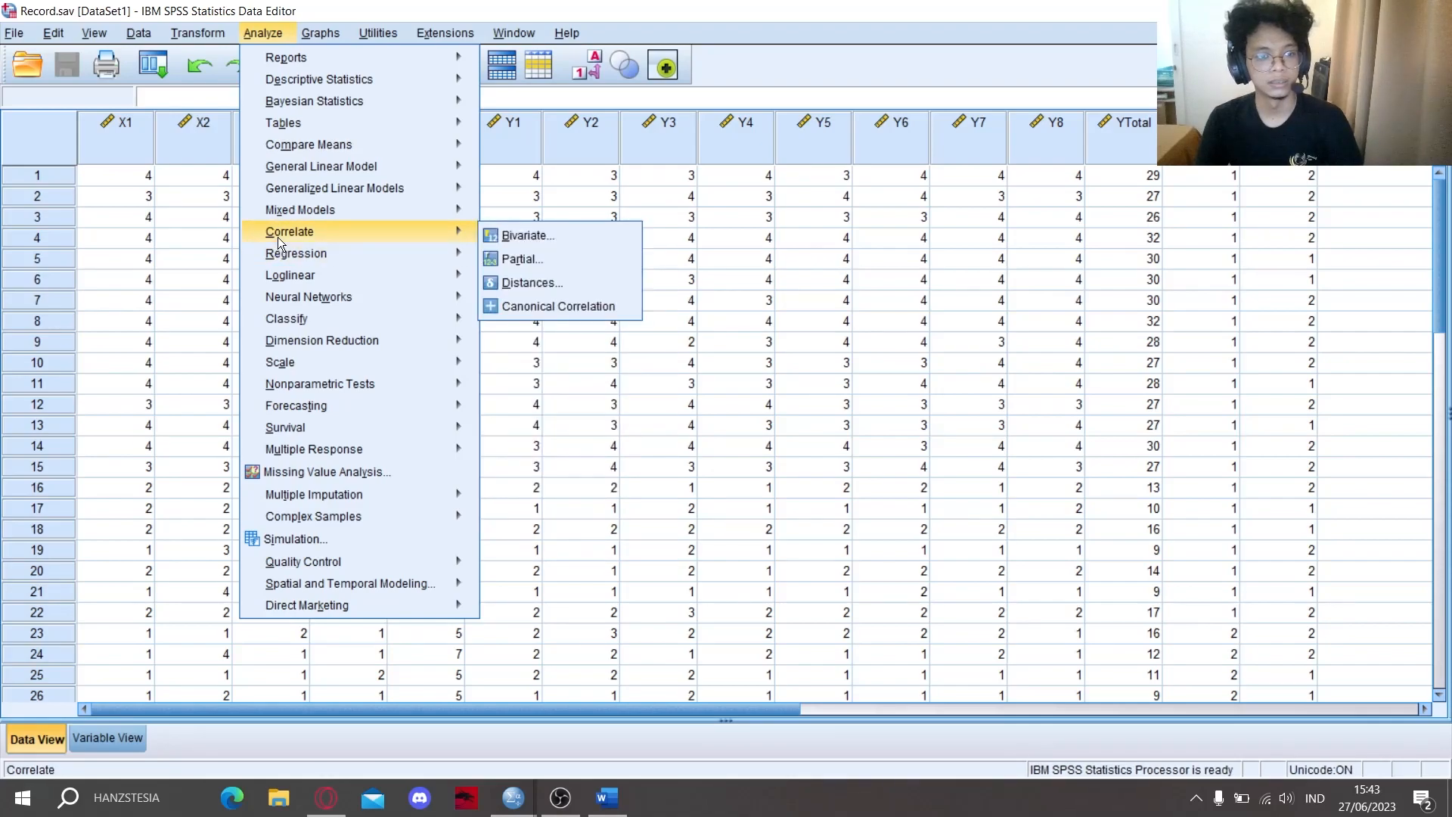
pyautogui.click(519, 235)
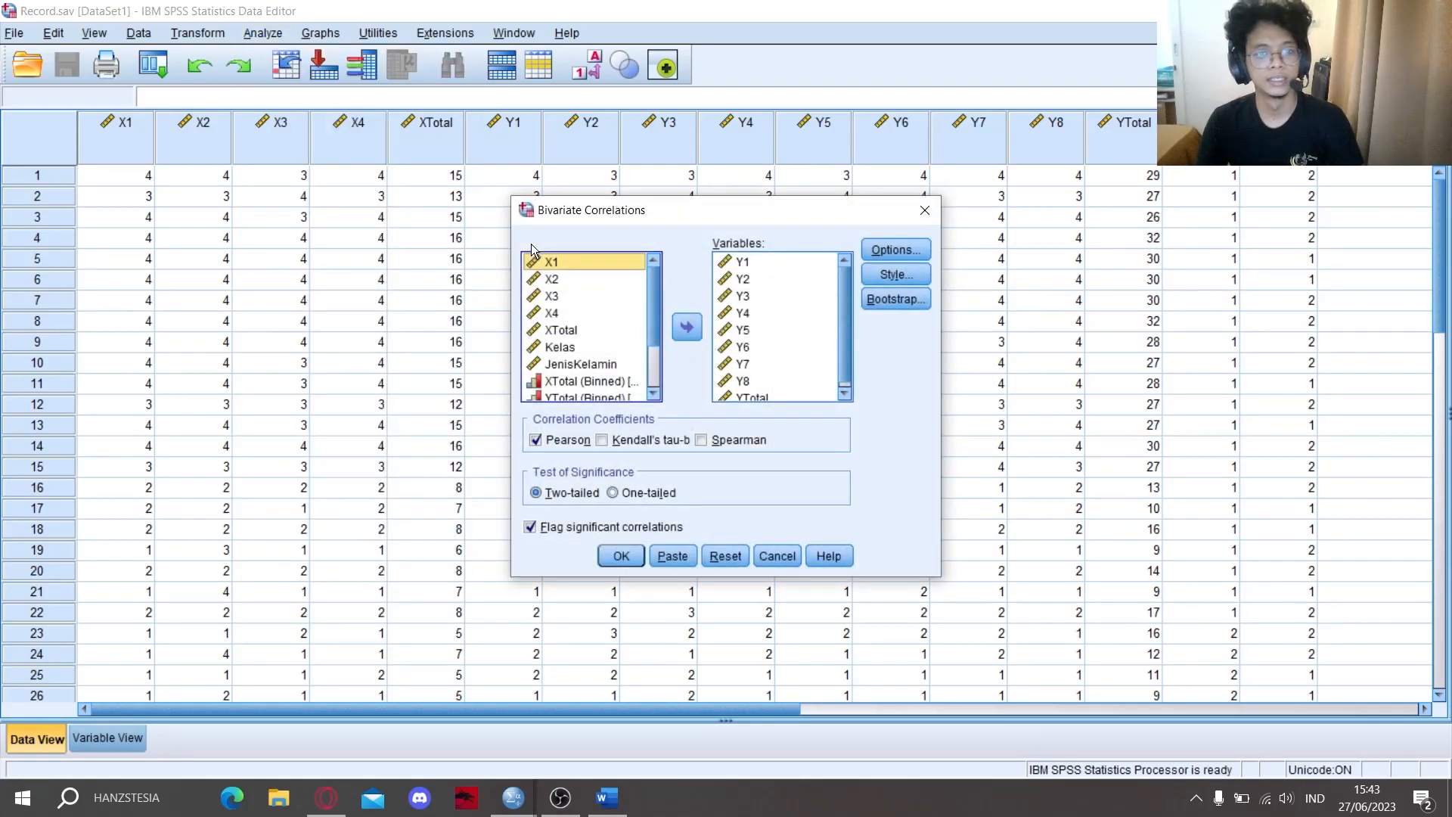
pyautogui.click(744, 266)
pyautogui.scroll(-1, 740, 331)
pyautogui.keyDown('shift'); pyautogui.click(744, 390); pyautogui.keyUp('shift')
pyautogui.click(685, 328)
pyautogui.scroll(-2, 592, 311)
pyautogui.scroll(2, 584, 297)
# Step: Add Y1 through Y8 and YTotal as the variables of the bivariate correlation
pyautogui.click(568, 365)
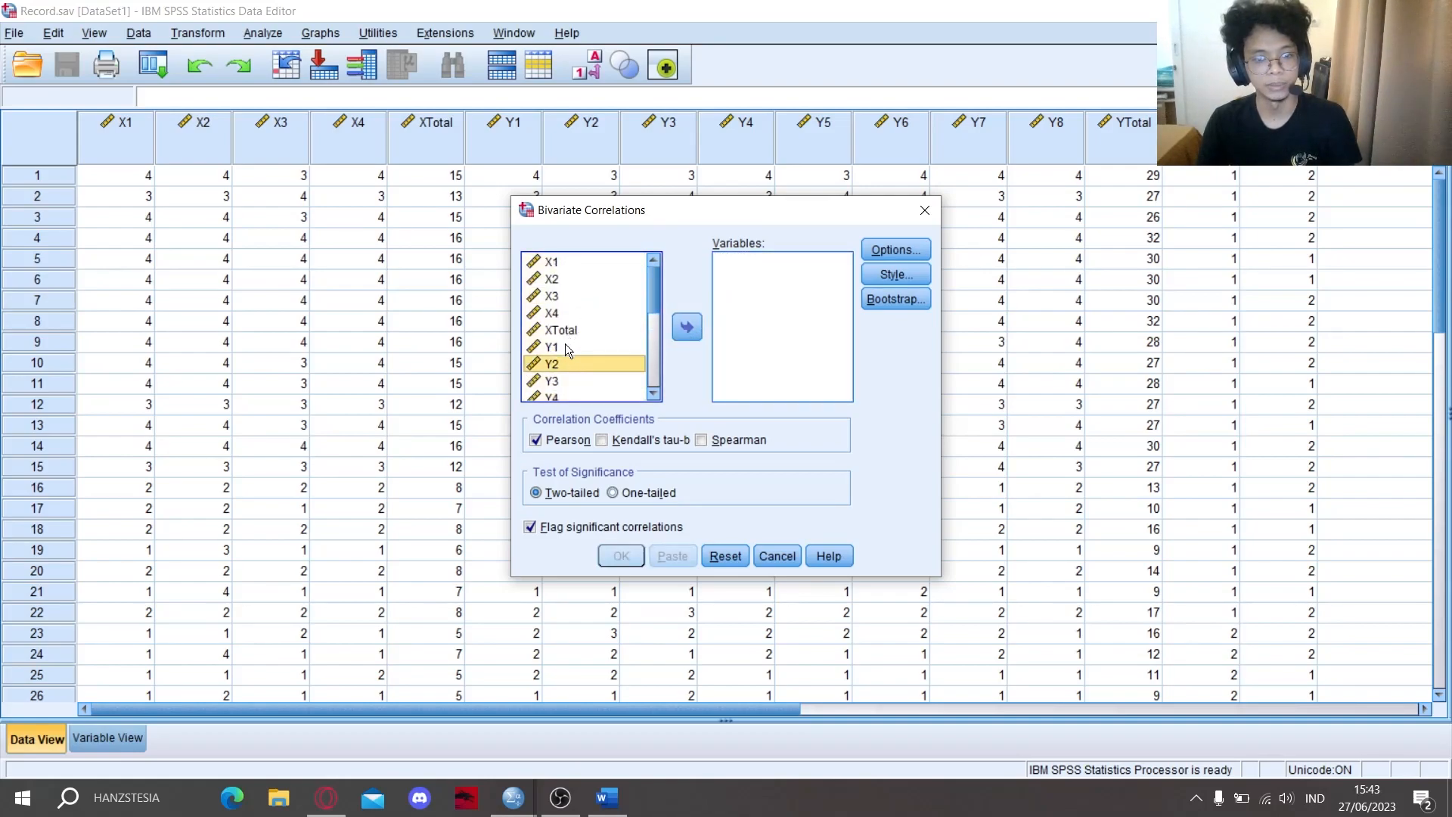
pyautogui.click(564, 346)
pyautogui.scroll(-3, 565, 344)
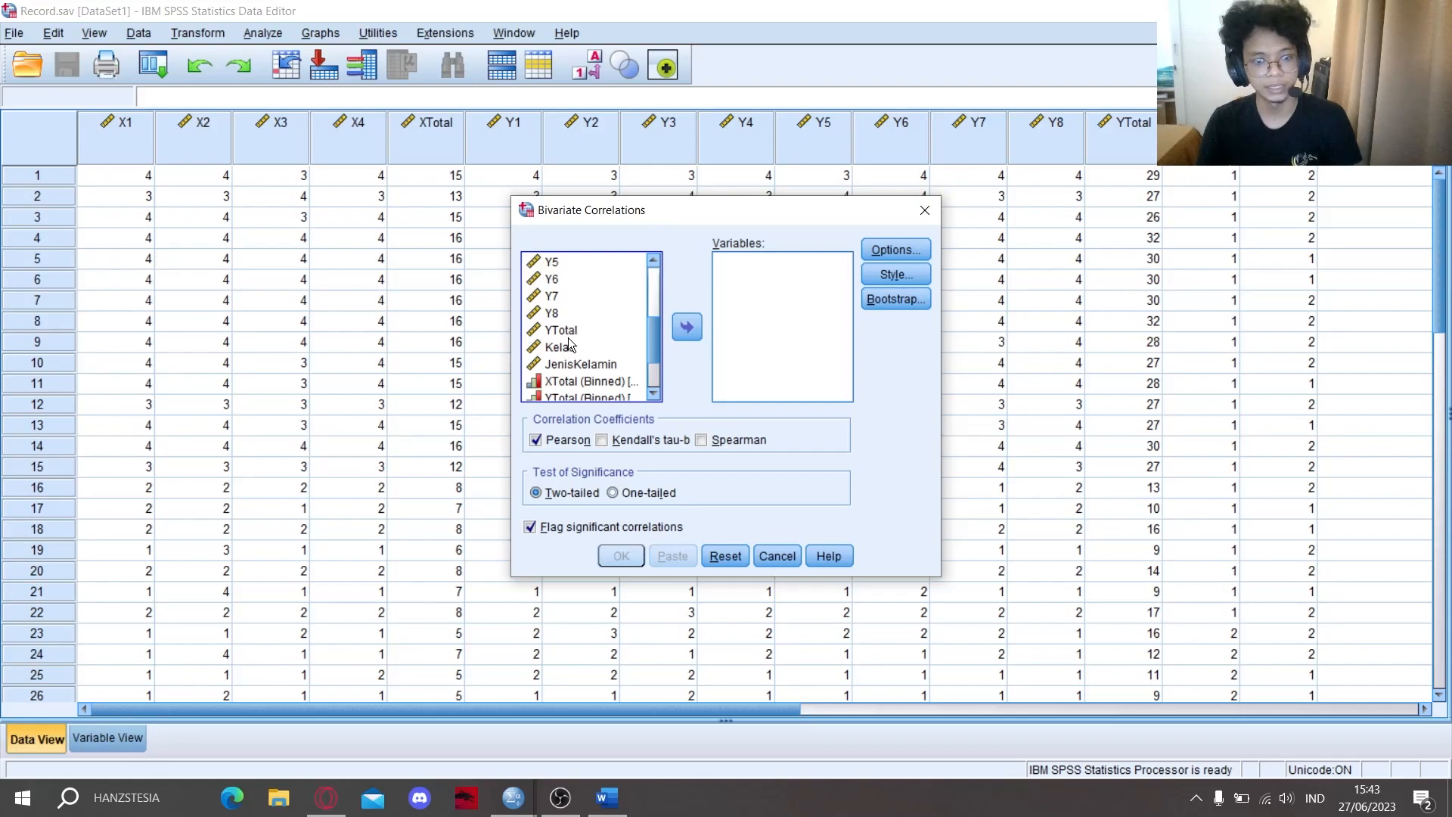
pyautogui.keyDown('shift'); pyautogui.click(575, 330); pyautogui.keyUp('shift')
pyautogui.click(678, 331)
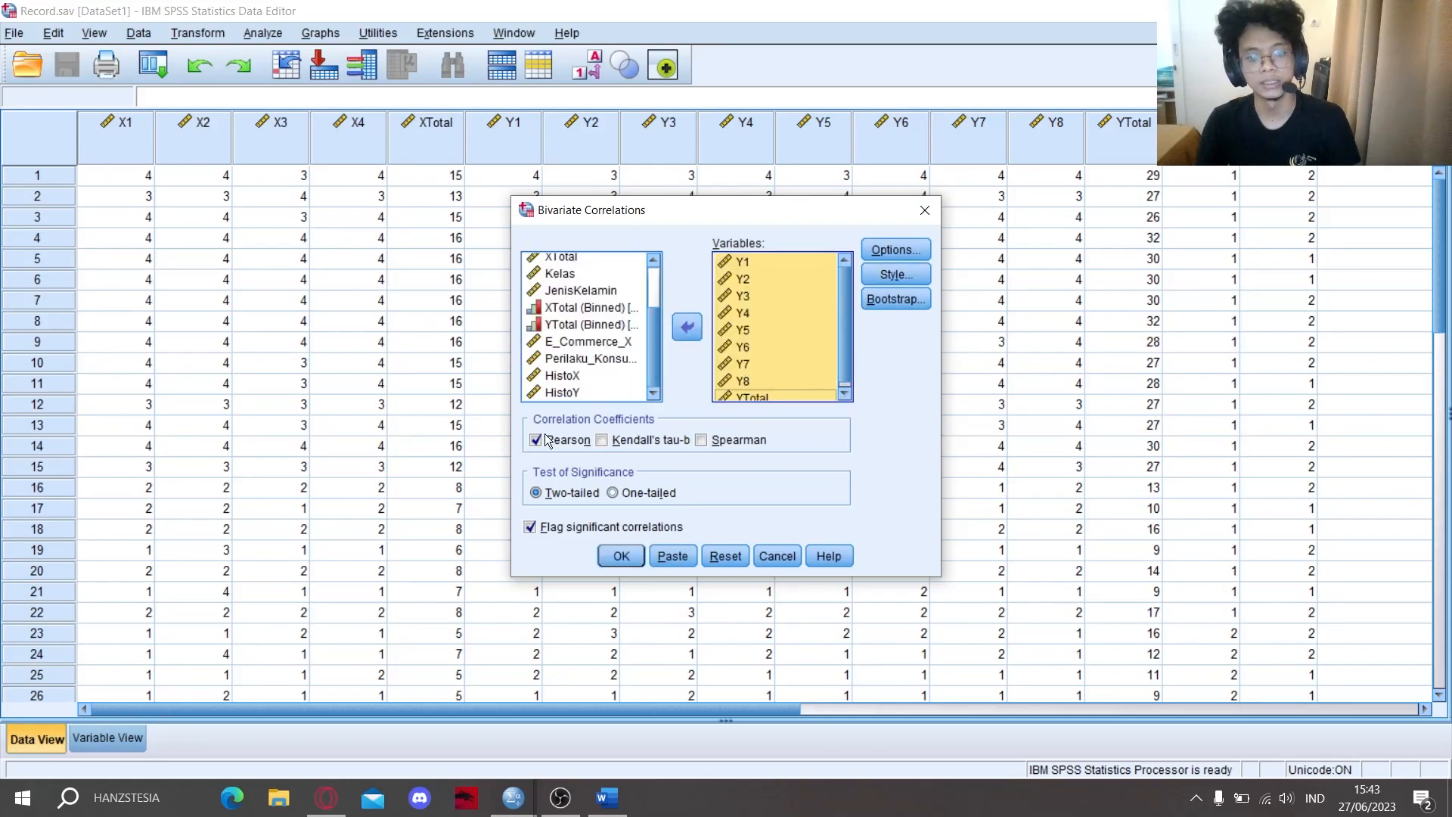
# Step: Run the two-tailed Pearson correlation for the Y items and examine the YTotal row of the resulting table
pyautogui.click(621, 556)
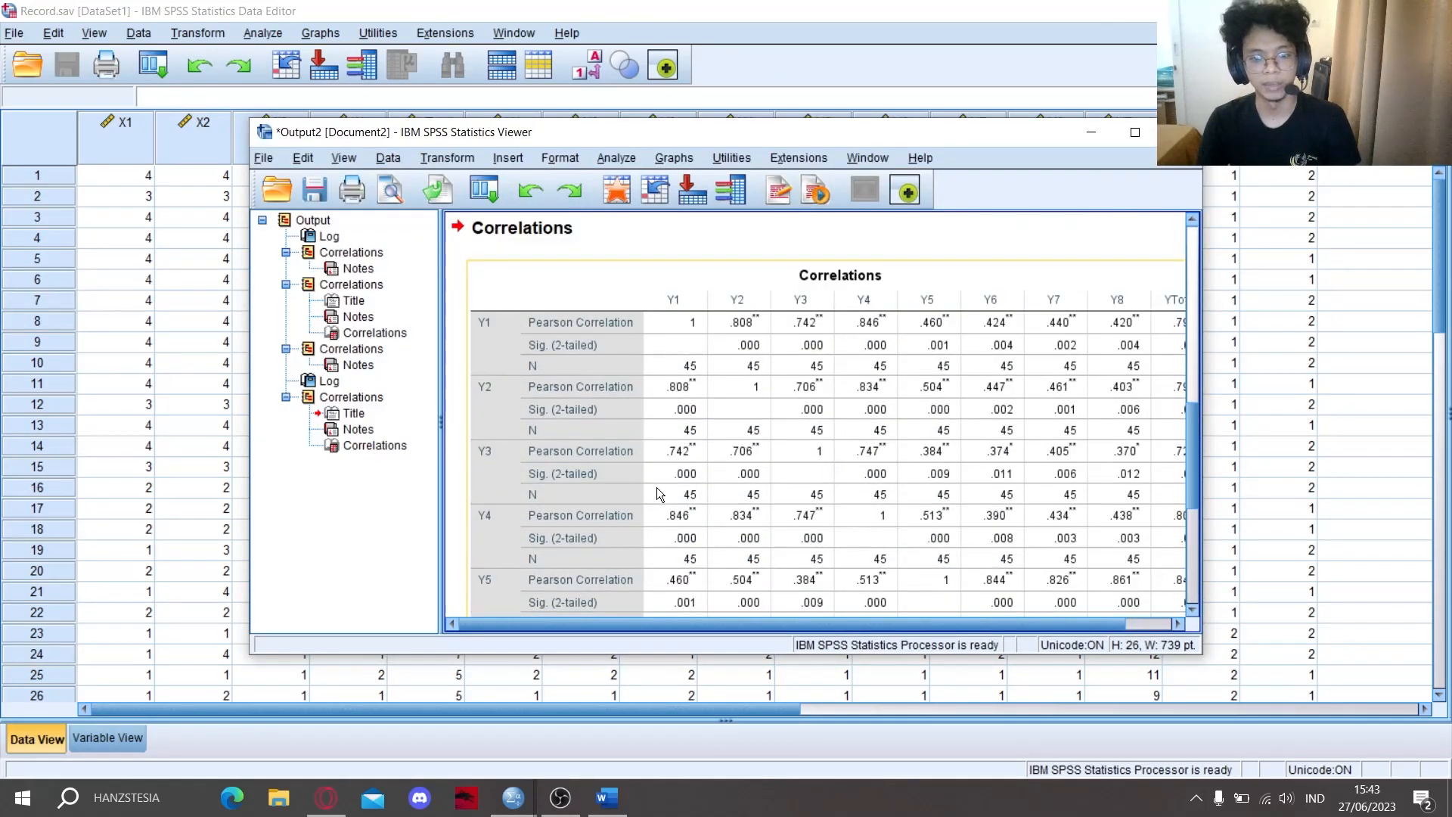
pyautogui.scroll(-5, 835, 362)
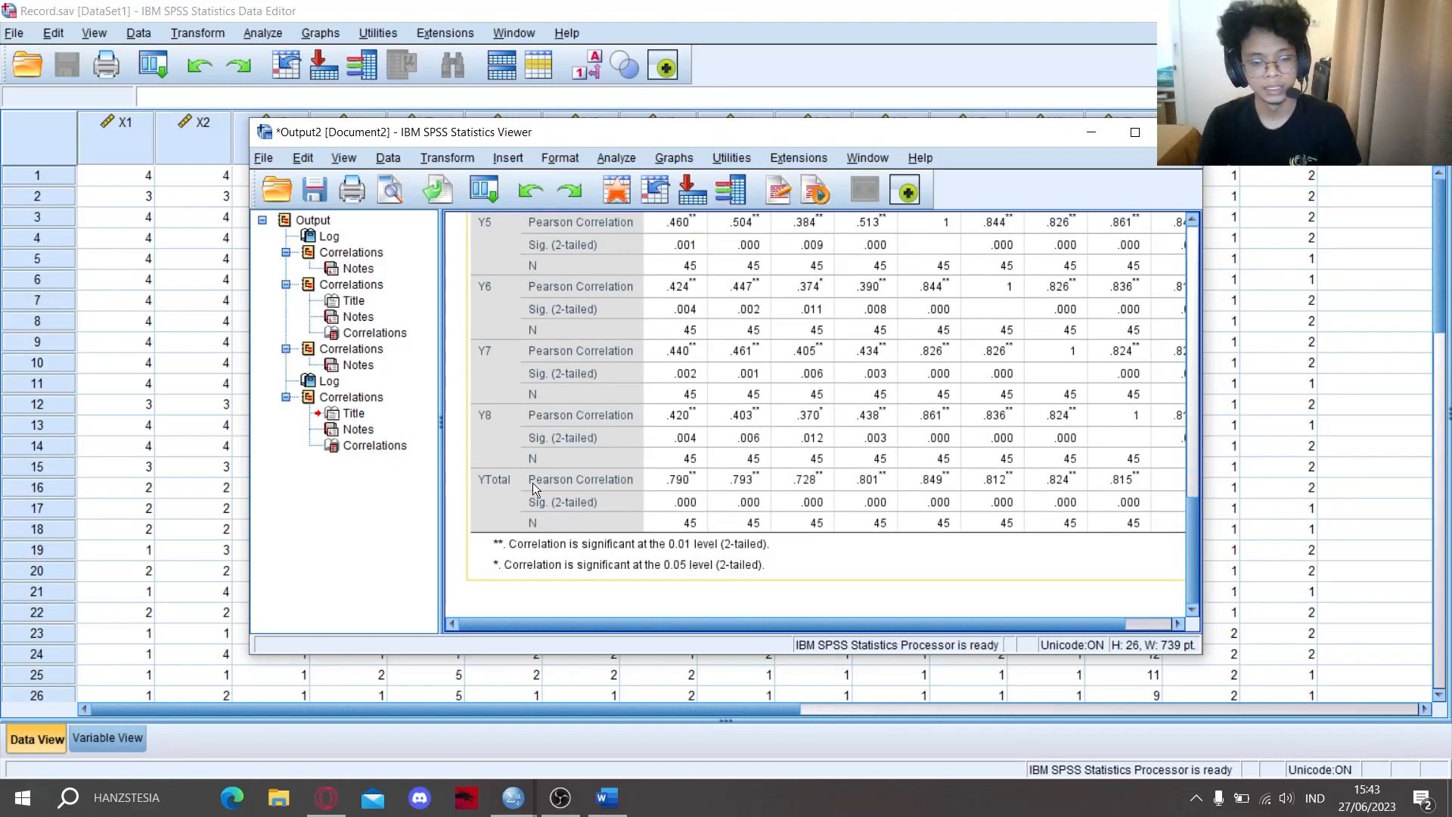
pyautogui.hscroll(2, 575, 622)
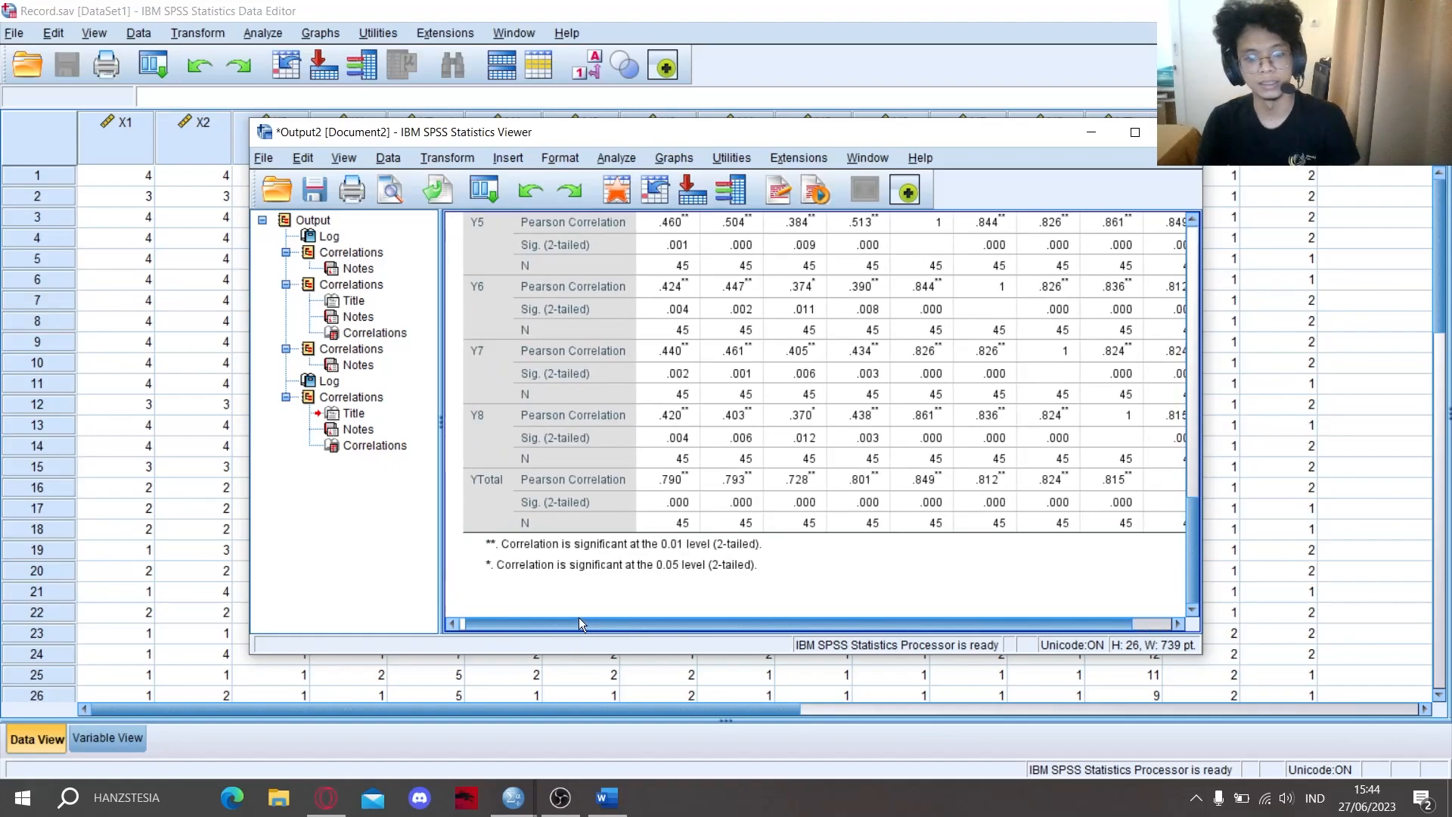
pyautogui.click(628, 522)
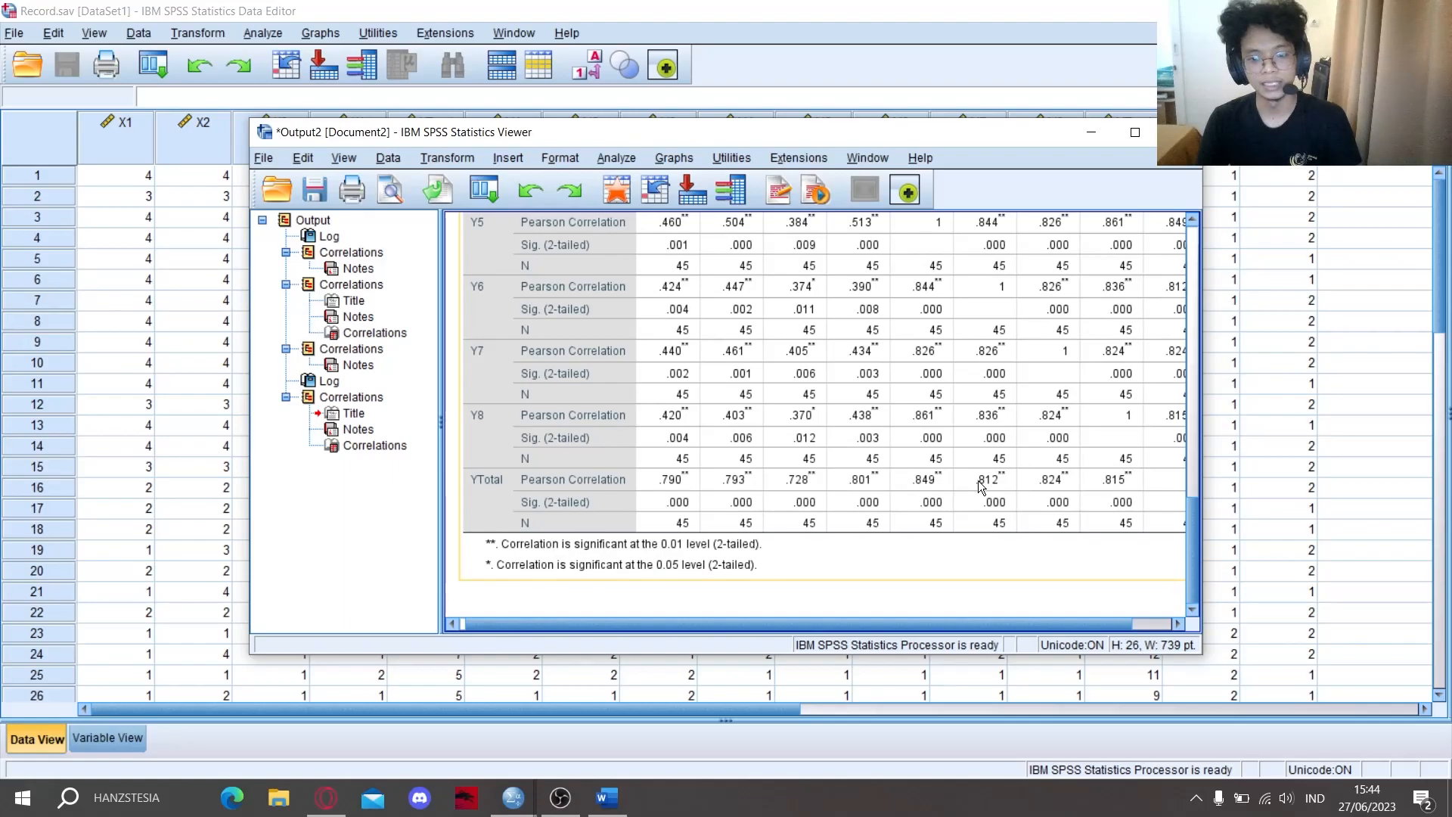
pyautogui.moveTo(690, 627)
pyautogui.mouseDown()
pyautogui.moveTo(738, 624)
pyautogui.moveTo(634, 625)
pyautogui.moveTo(669, 624)
pyautogui.mouseUp()
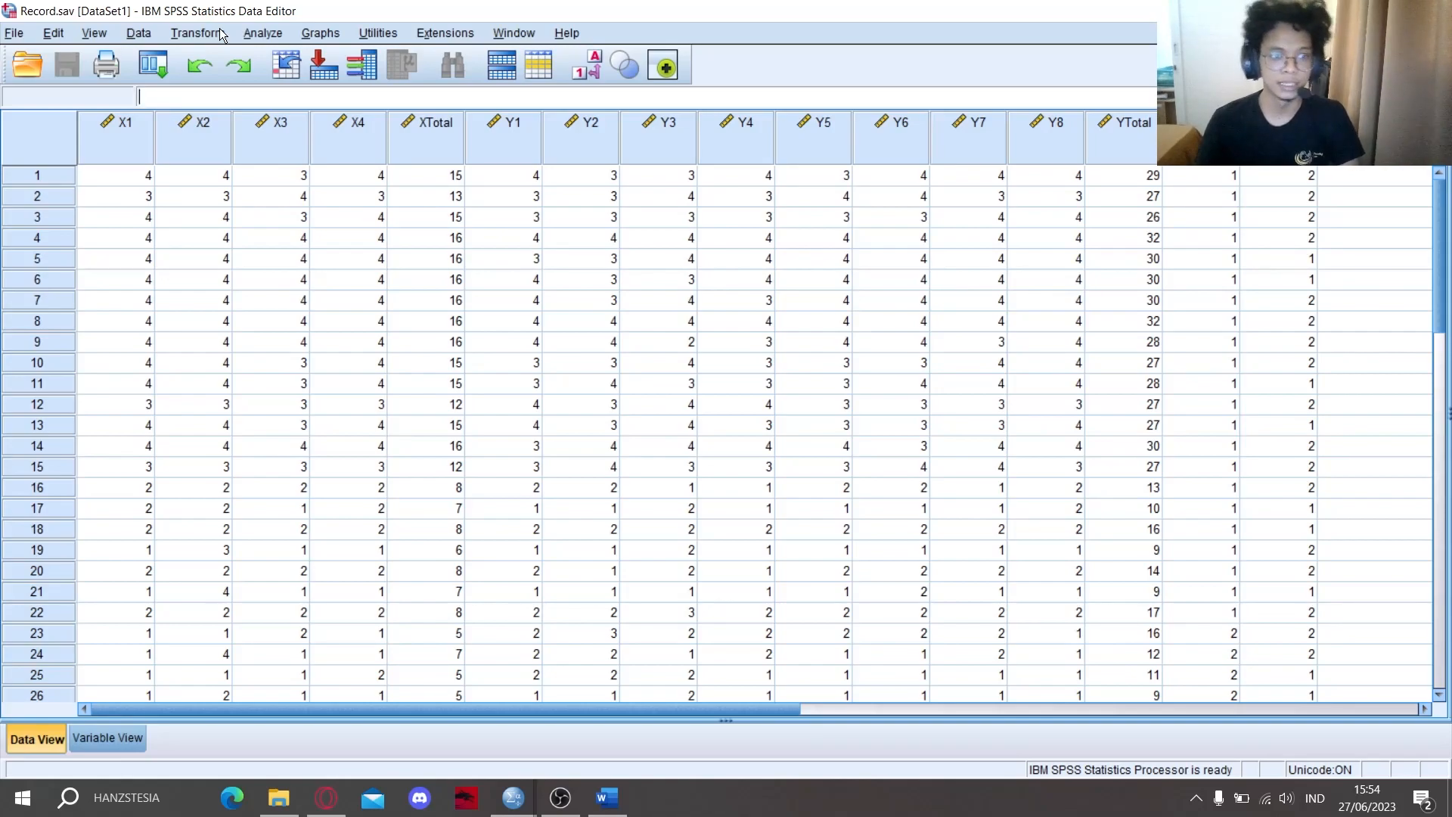
# Step: Start a reliability analysis and add X1 through X4 as its items
pyautogui.click(271, 33)
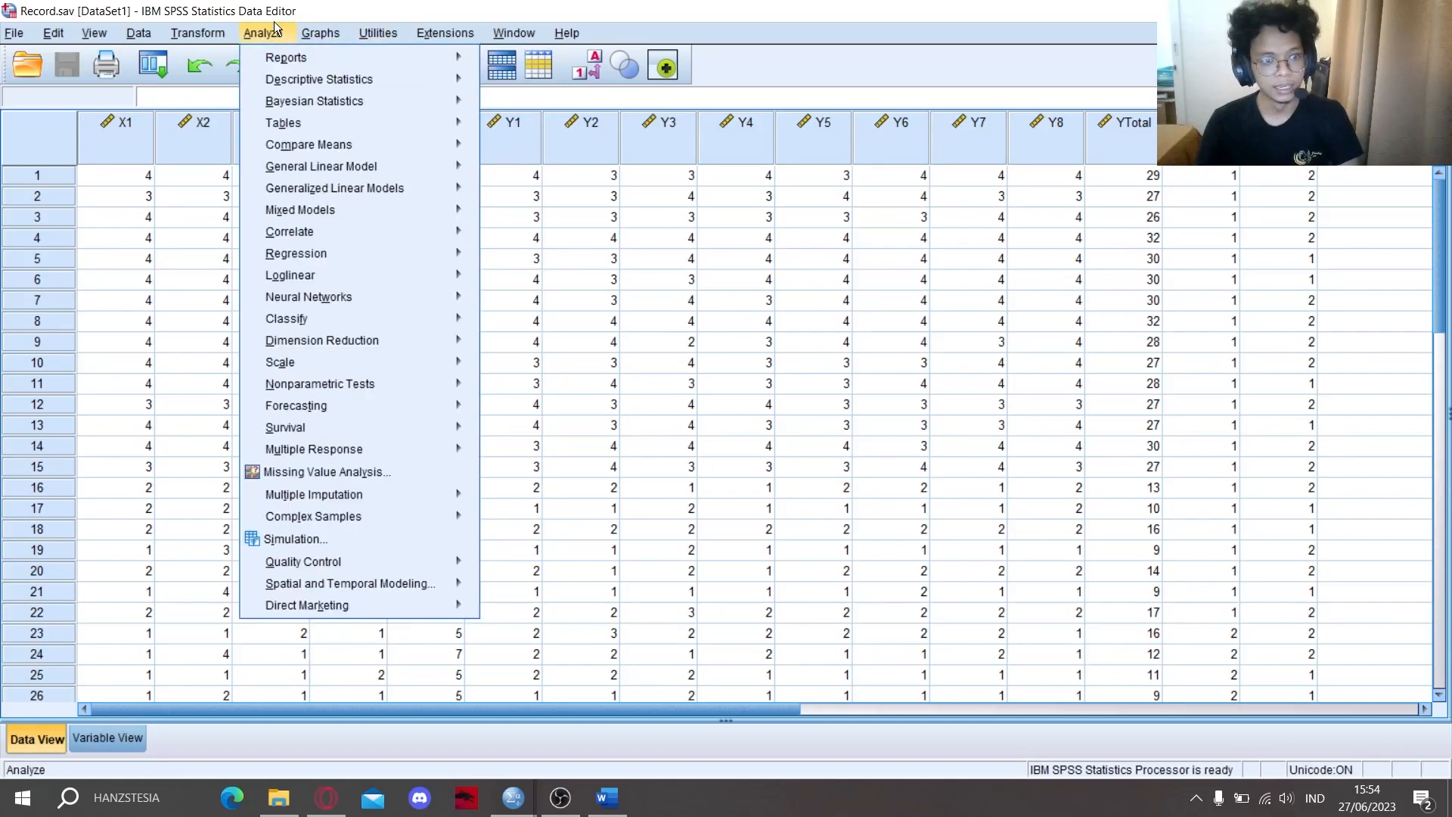
pyautogui.moveTo(294, 369)
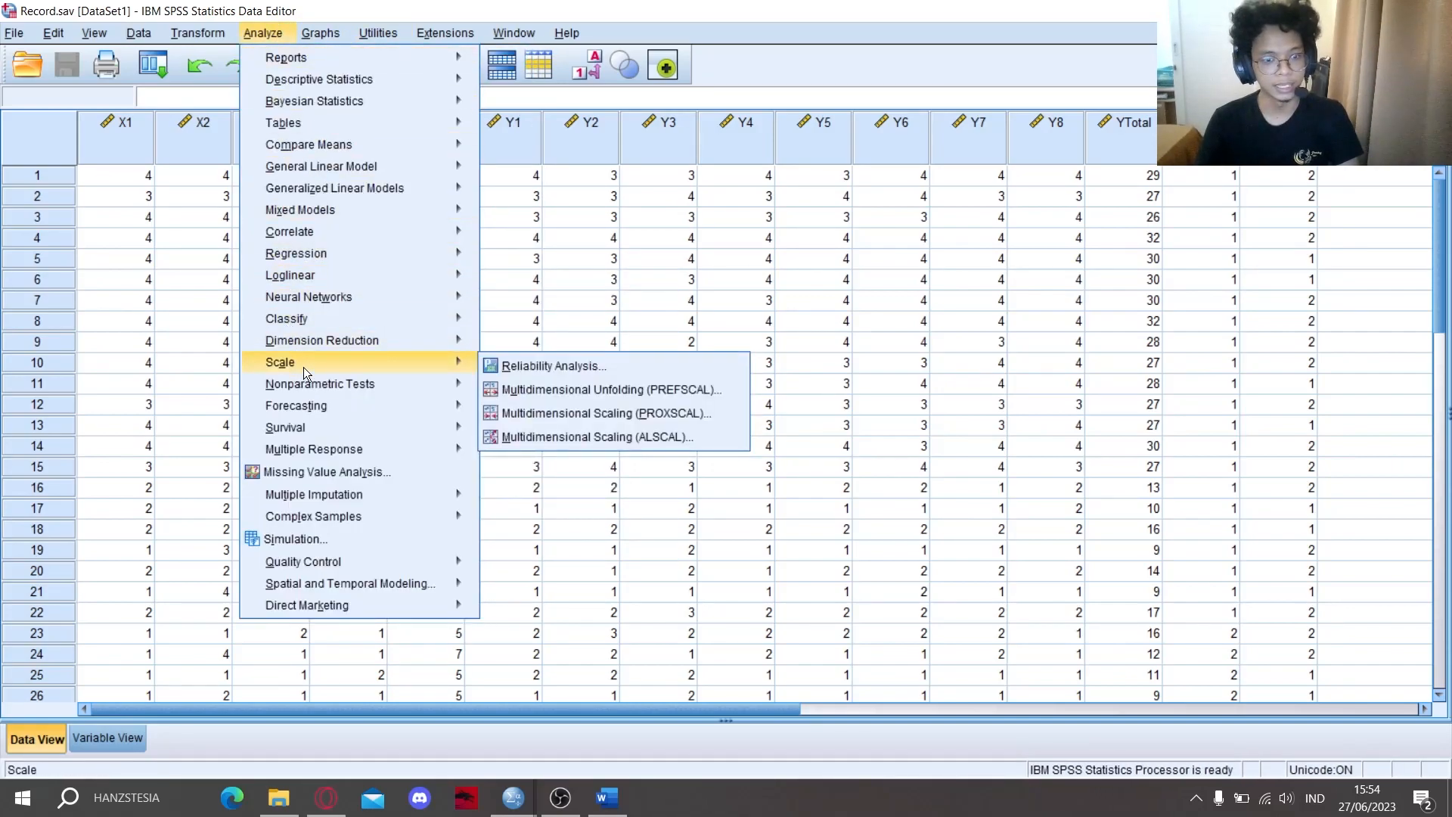
pyautogui.click(585, 367)
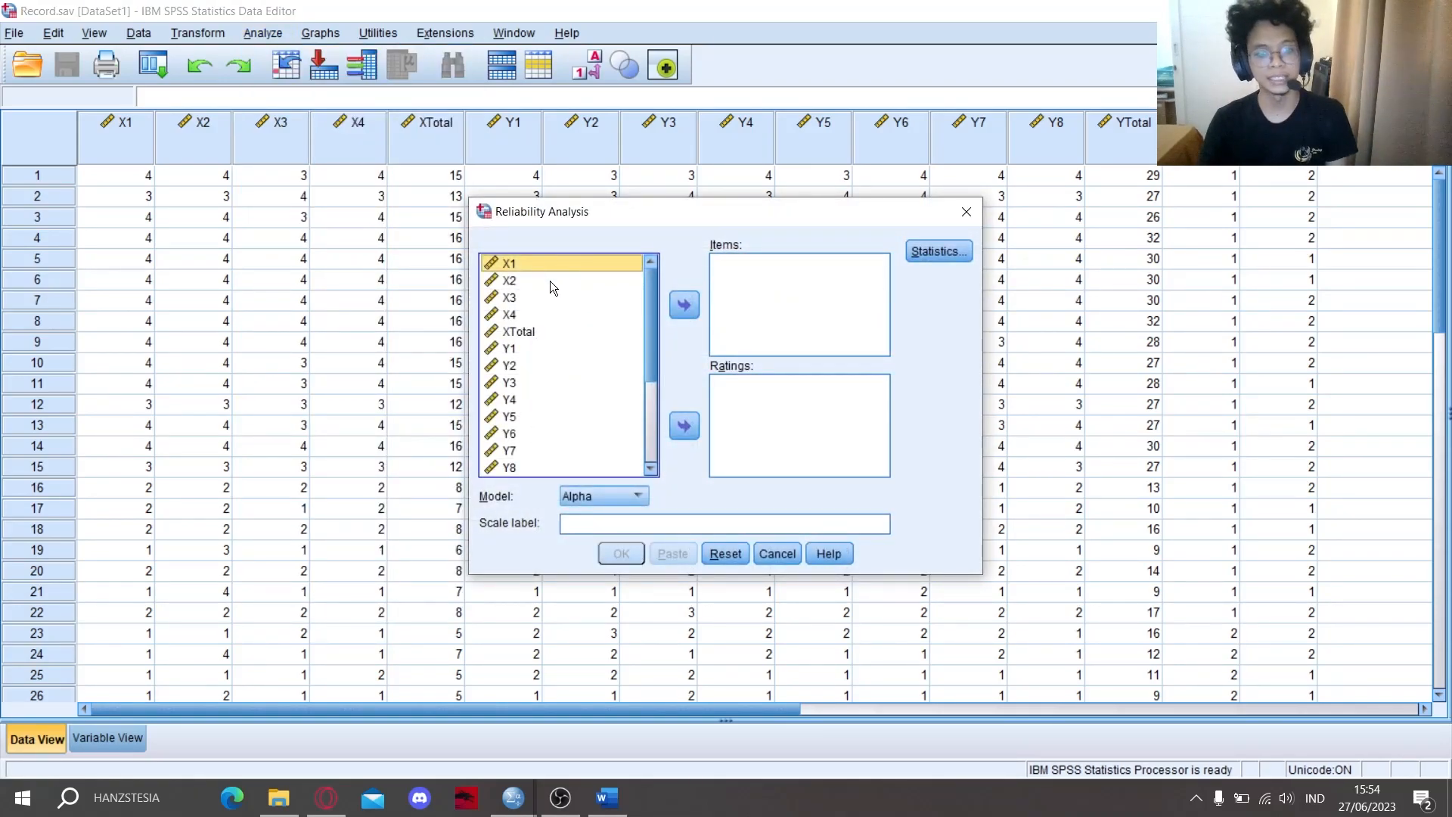
pyautogui.keyDown('shift'); pyautogui.click(506, 315); pyautogui.keyUp('shift')
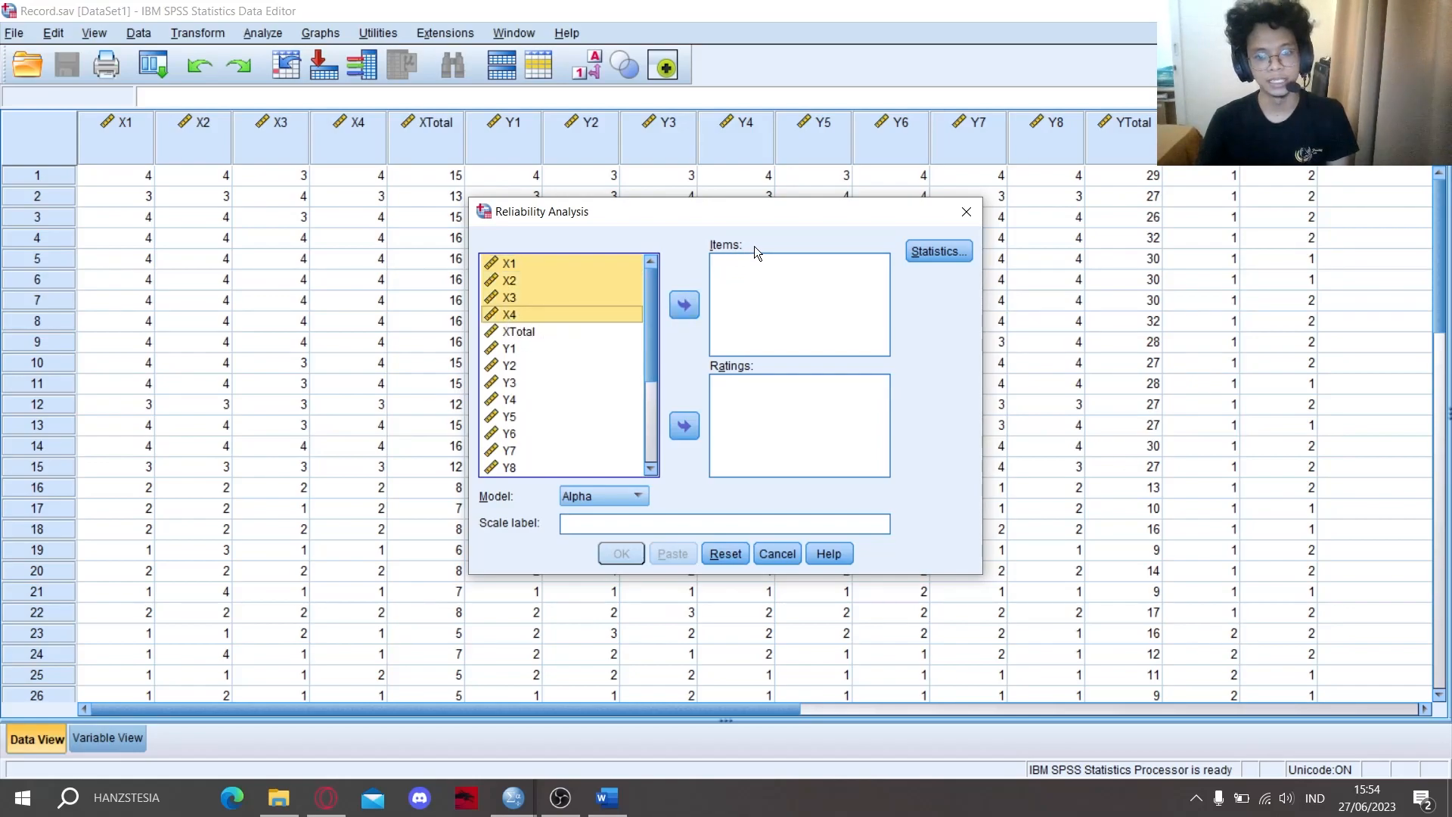
pyautogui.click(685, 306)
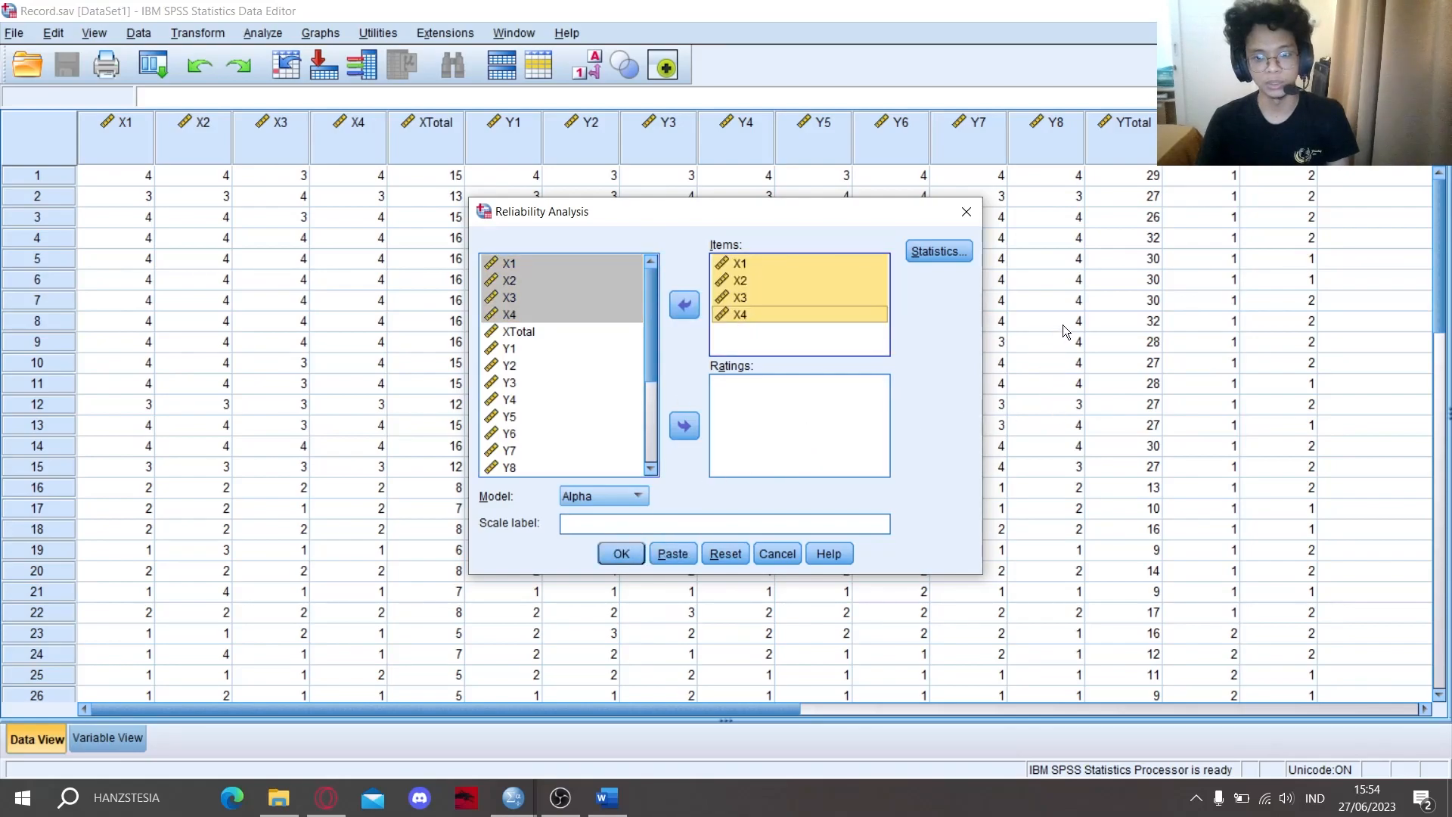
# Step: Include the scale-if-item-deleted descriptives in the statistics of the reliability analysis
pyautogui.click(938, 252)
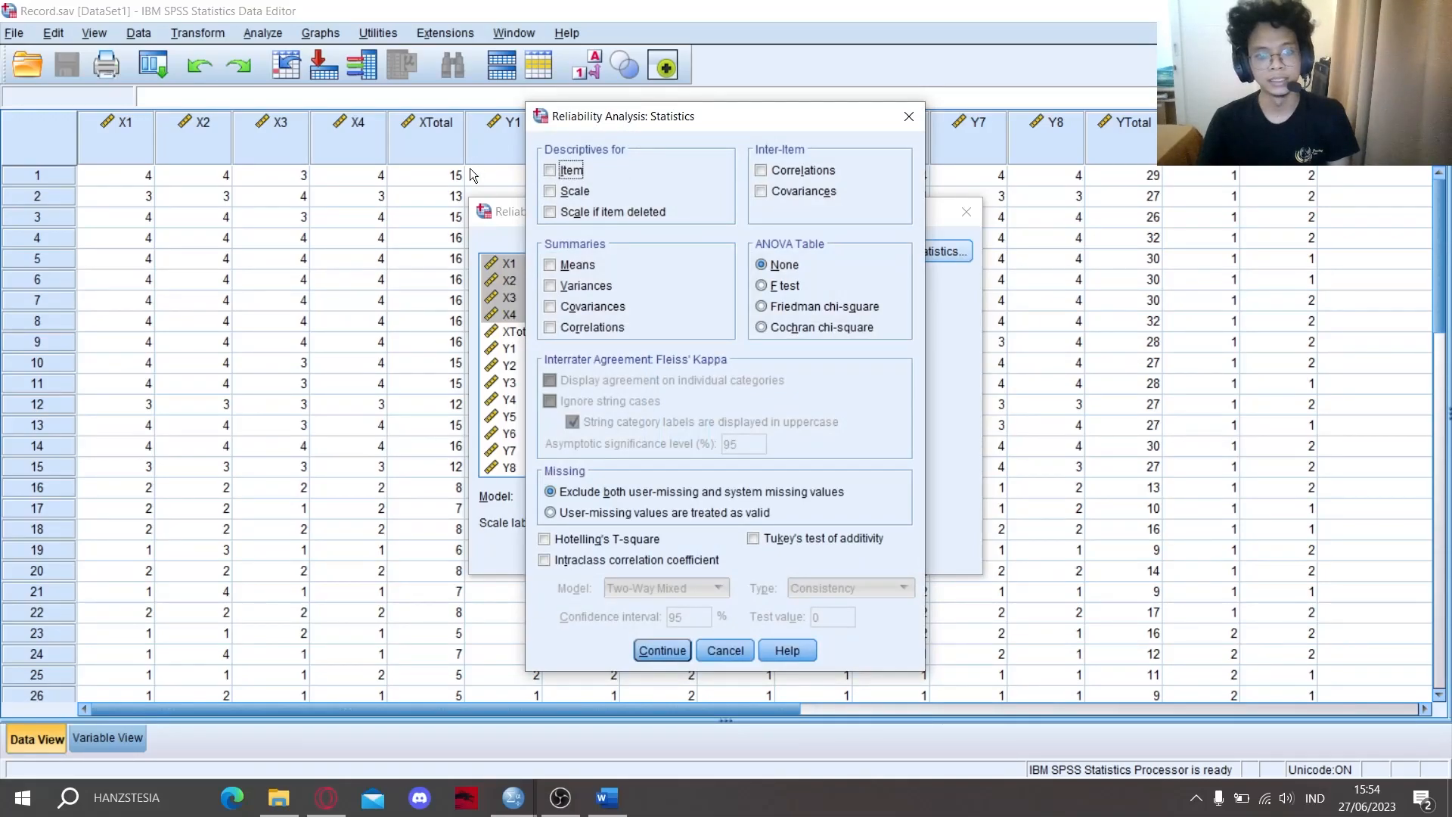
pyautogui.click(551, 212)
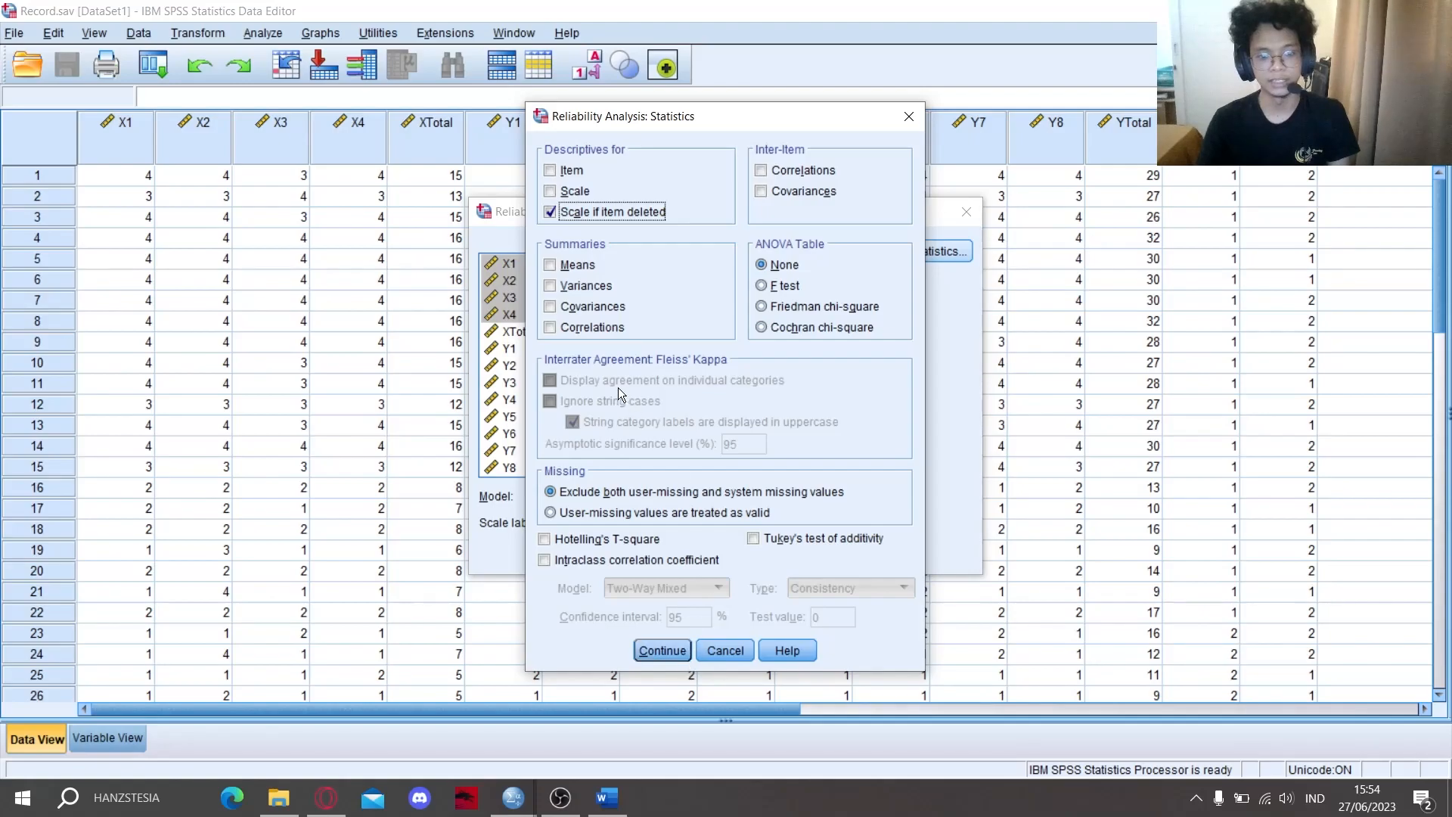
pyautogui.click(662, 651)
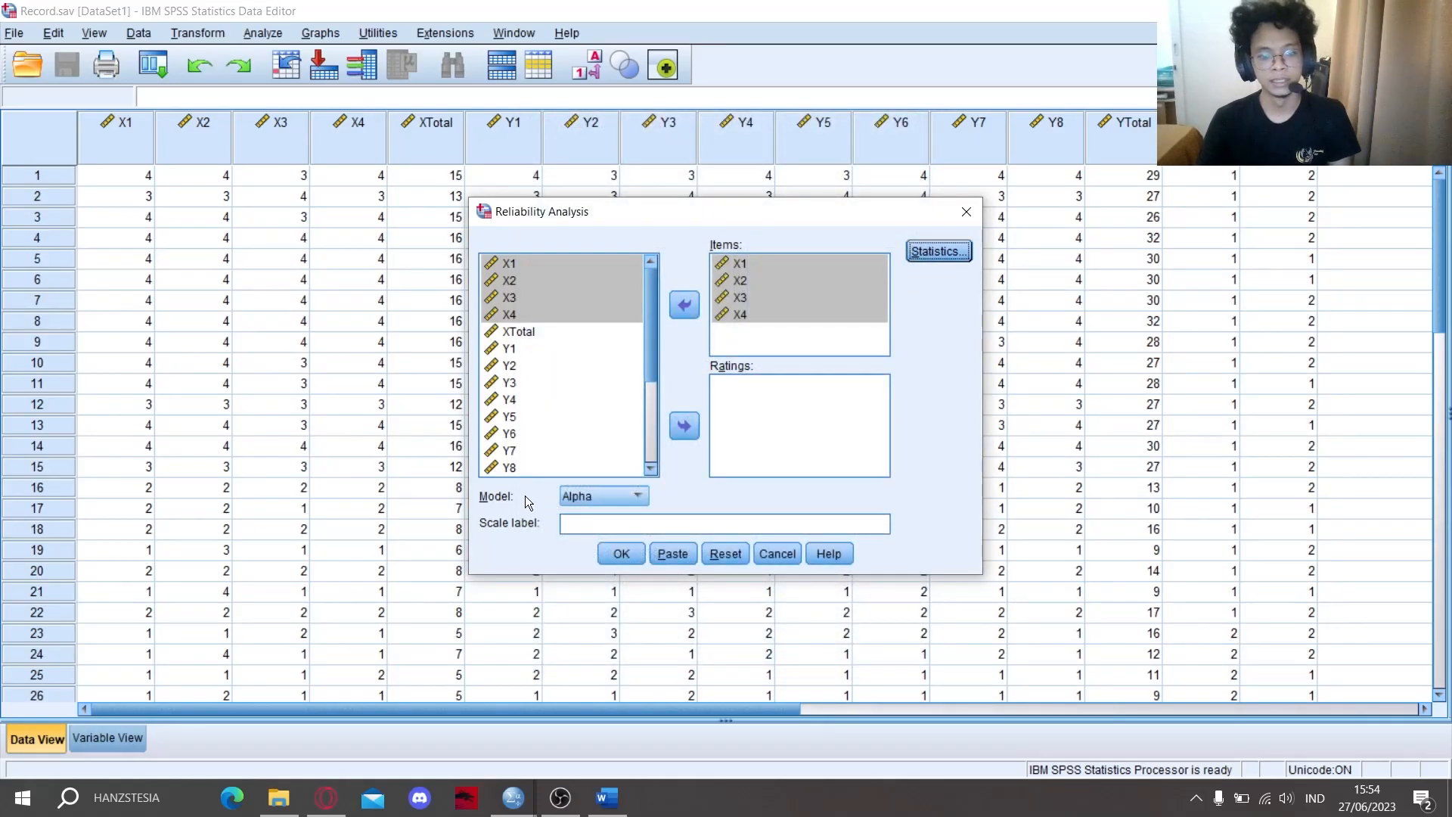
# Step: Run the reliability analysis of the X items with the Alpha model, review Cronbach's Alpha and return to the data without closing the output
pyautogui.click(597, 501)
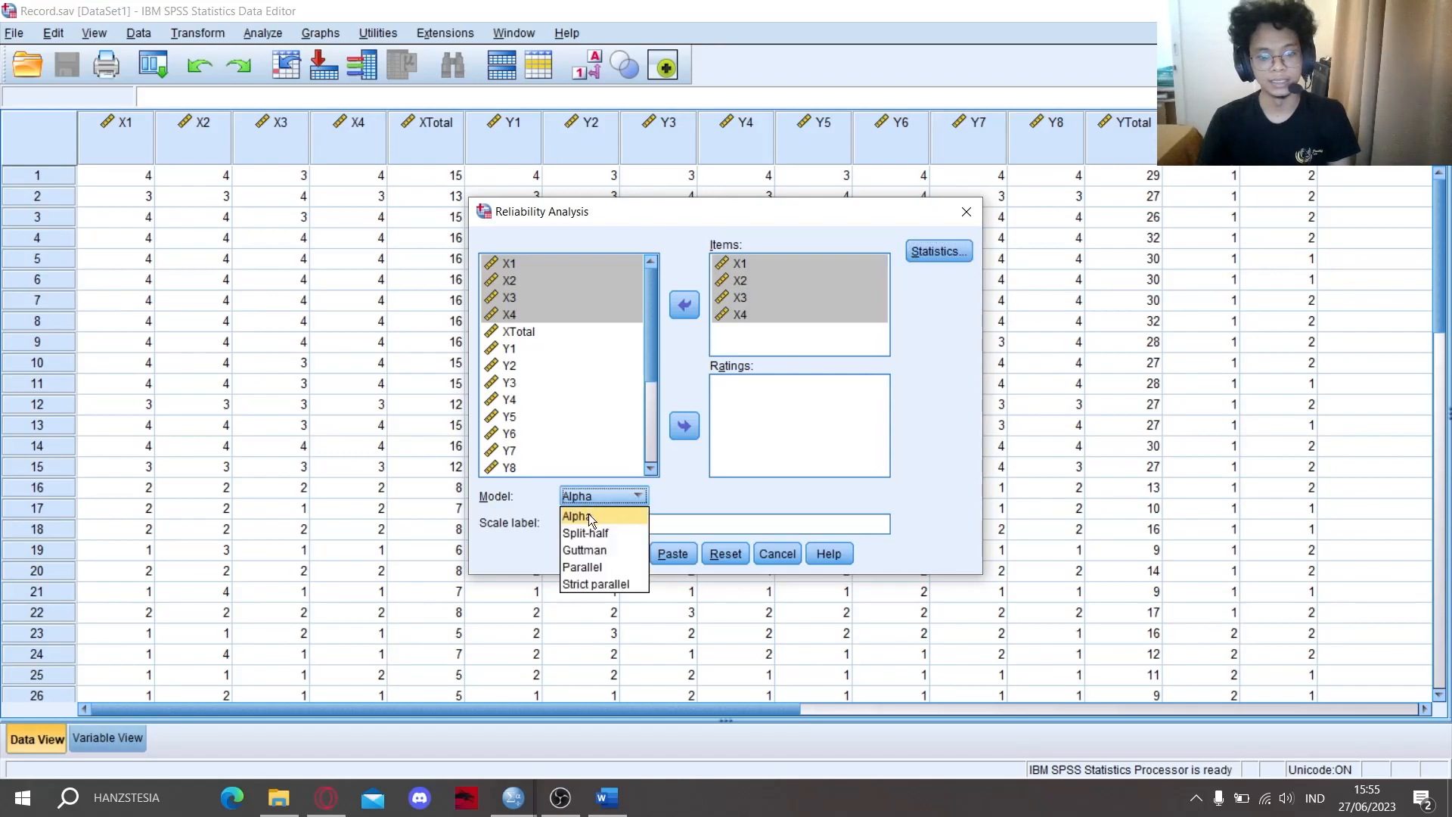
pyautogui.click(602, 496)
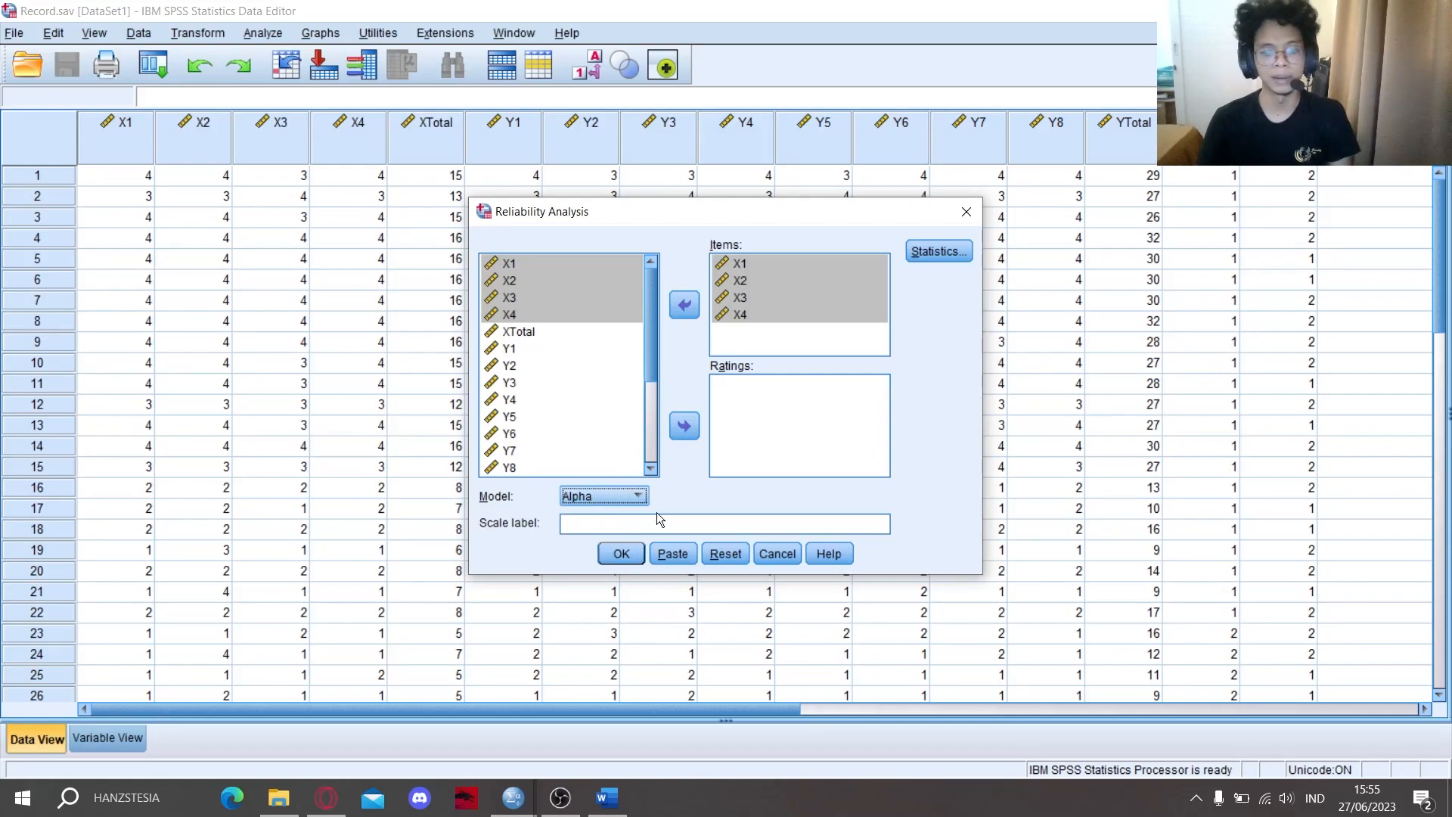
pyautogui.click(622, 554)
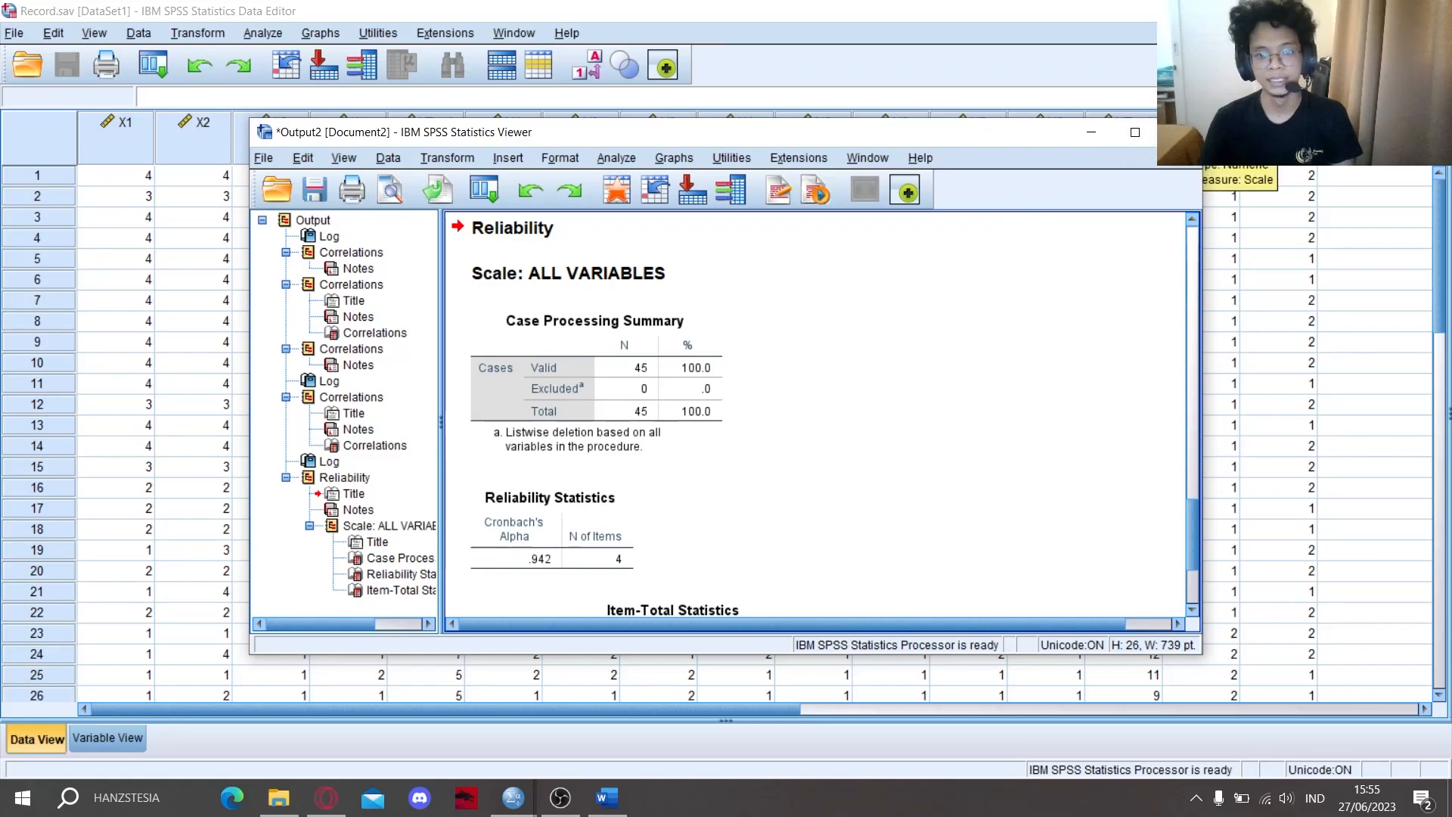
pyautogui.click(1179, 132)
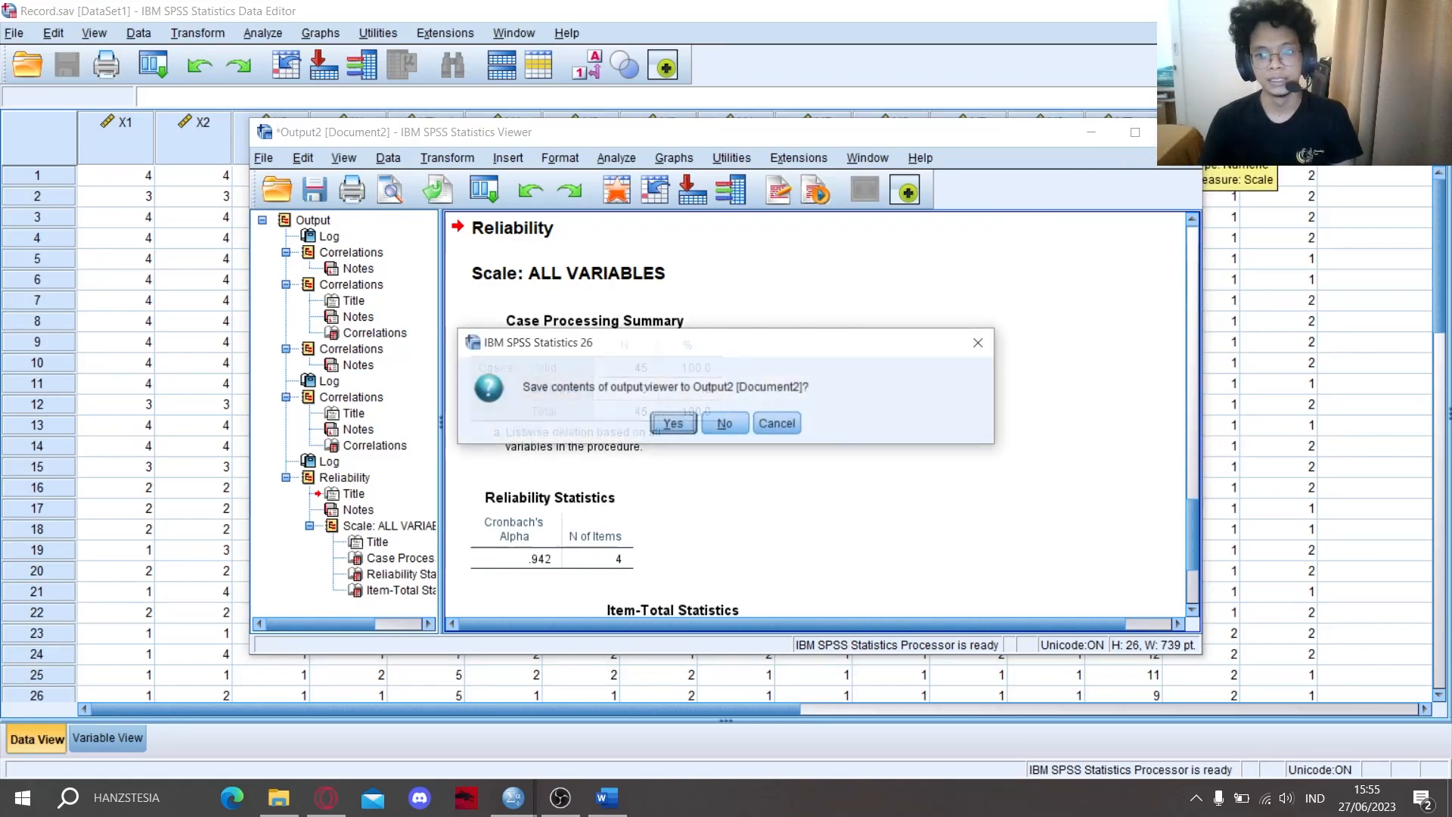
pyautogui.click(978, 343)
pyautogui.click(1092, 133)
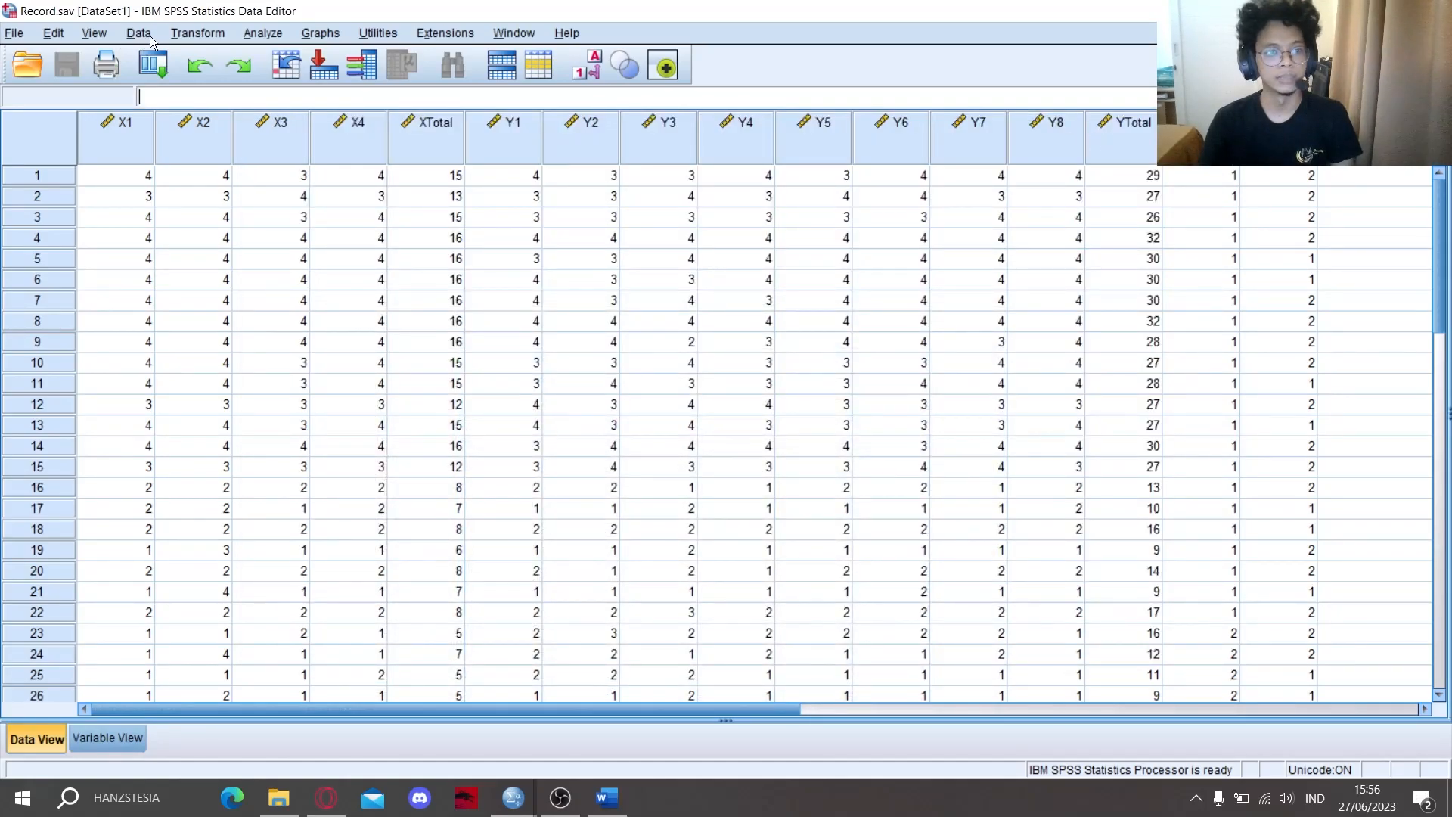
# Step: Start another reliability analysis and clear X1 to X4 from its items
pyautogui.click(264, 34)
pyautogui.moveTo(349, 414)
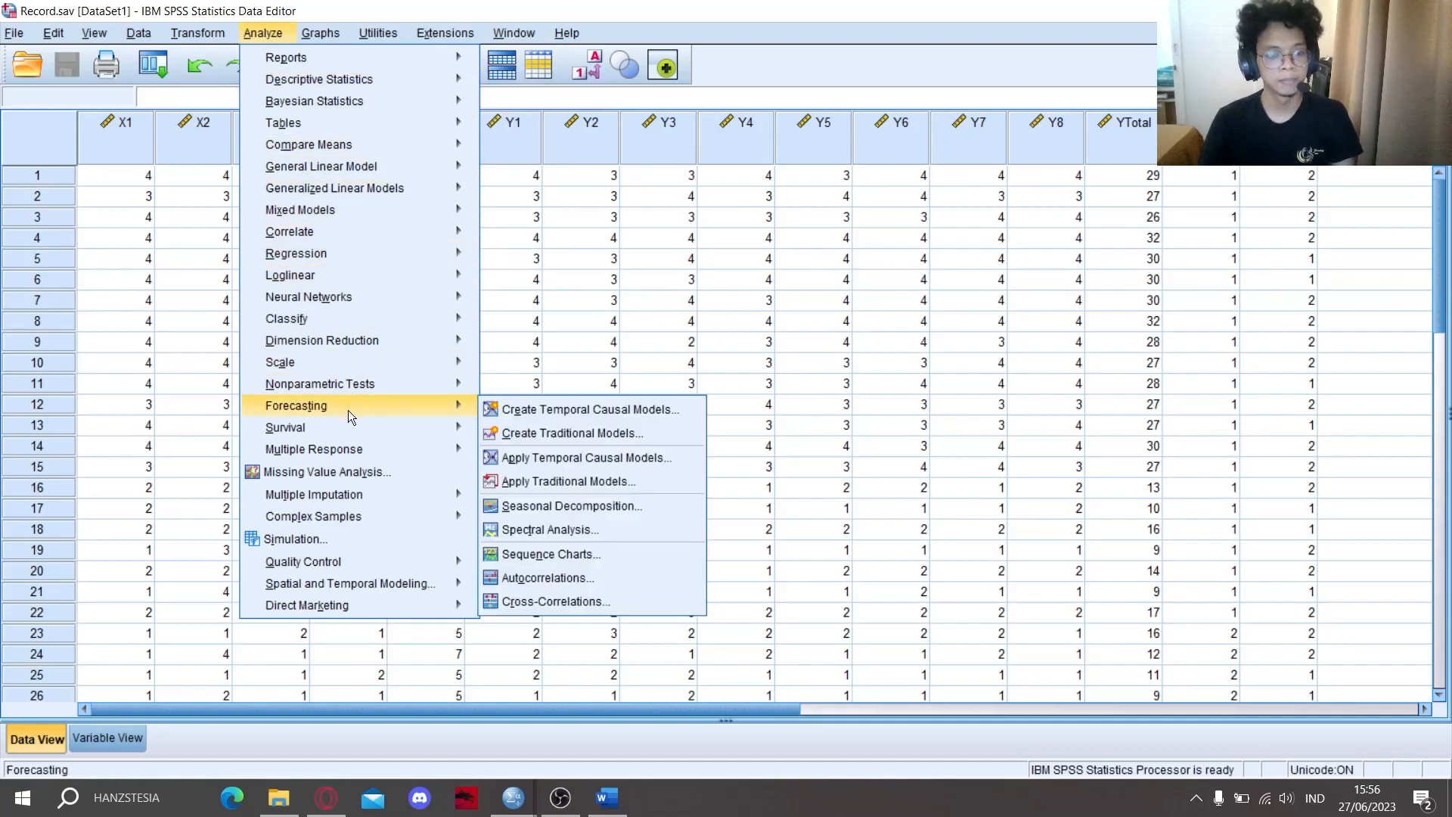
pyautogui.moveTo(341, 365)
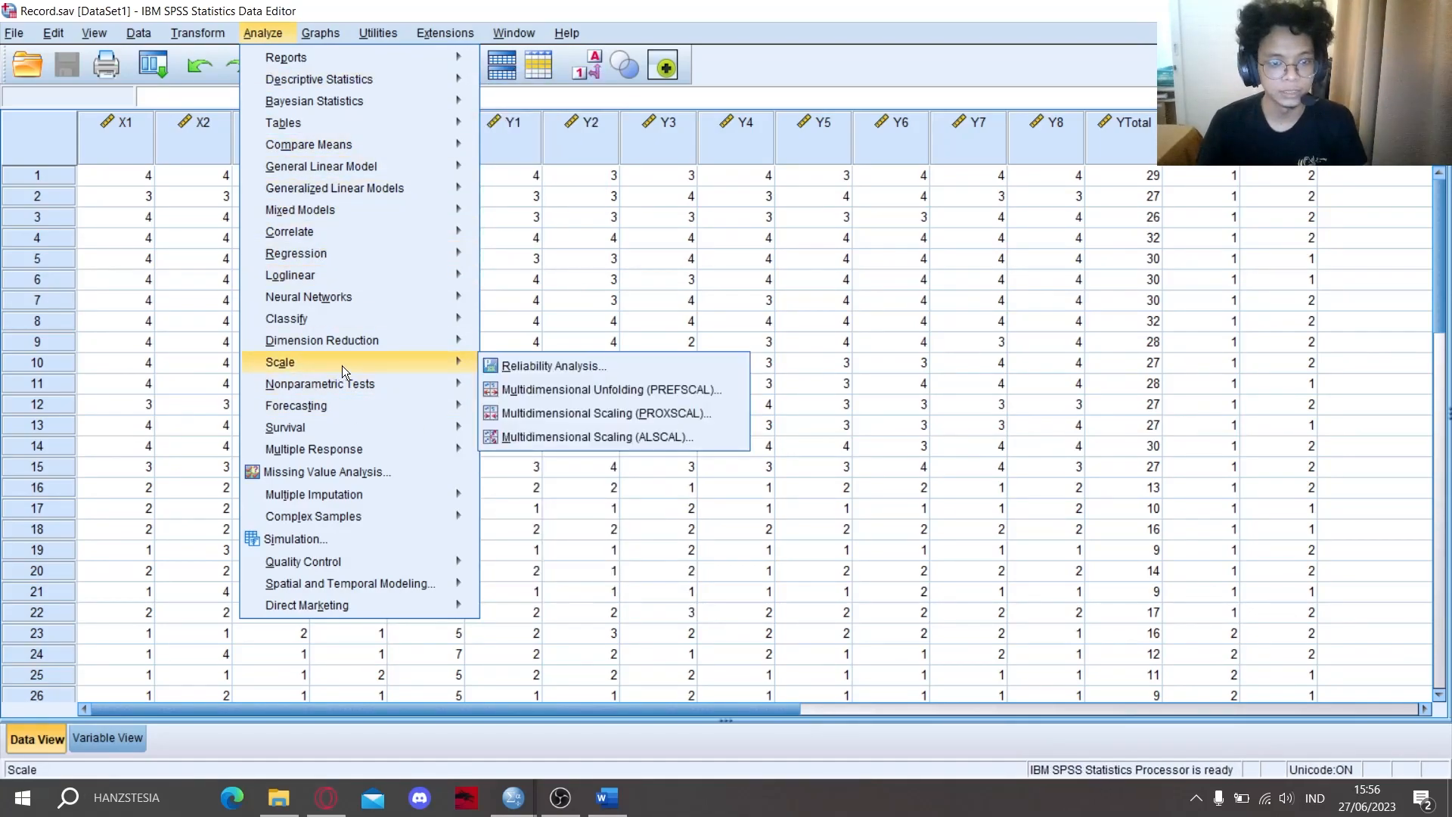
pyautogui.click(506, 367)
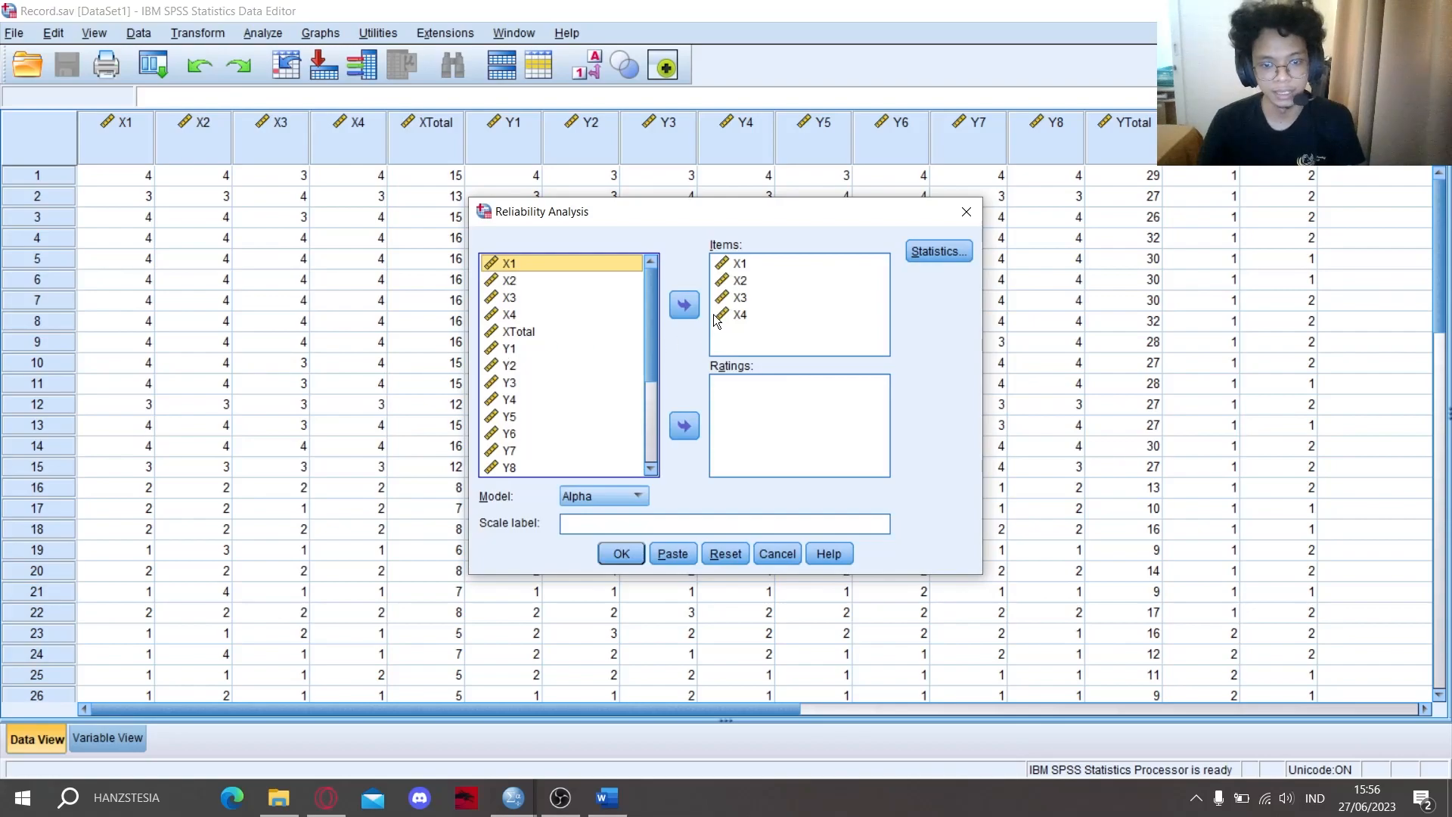
pyautogui.click(740, 281)
pyautogui.click(746, 321)
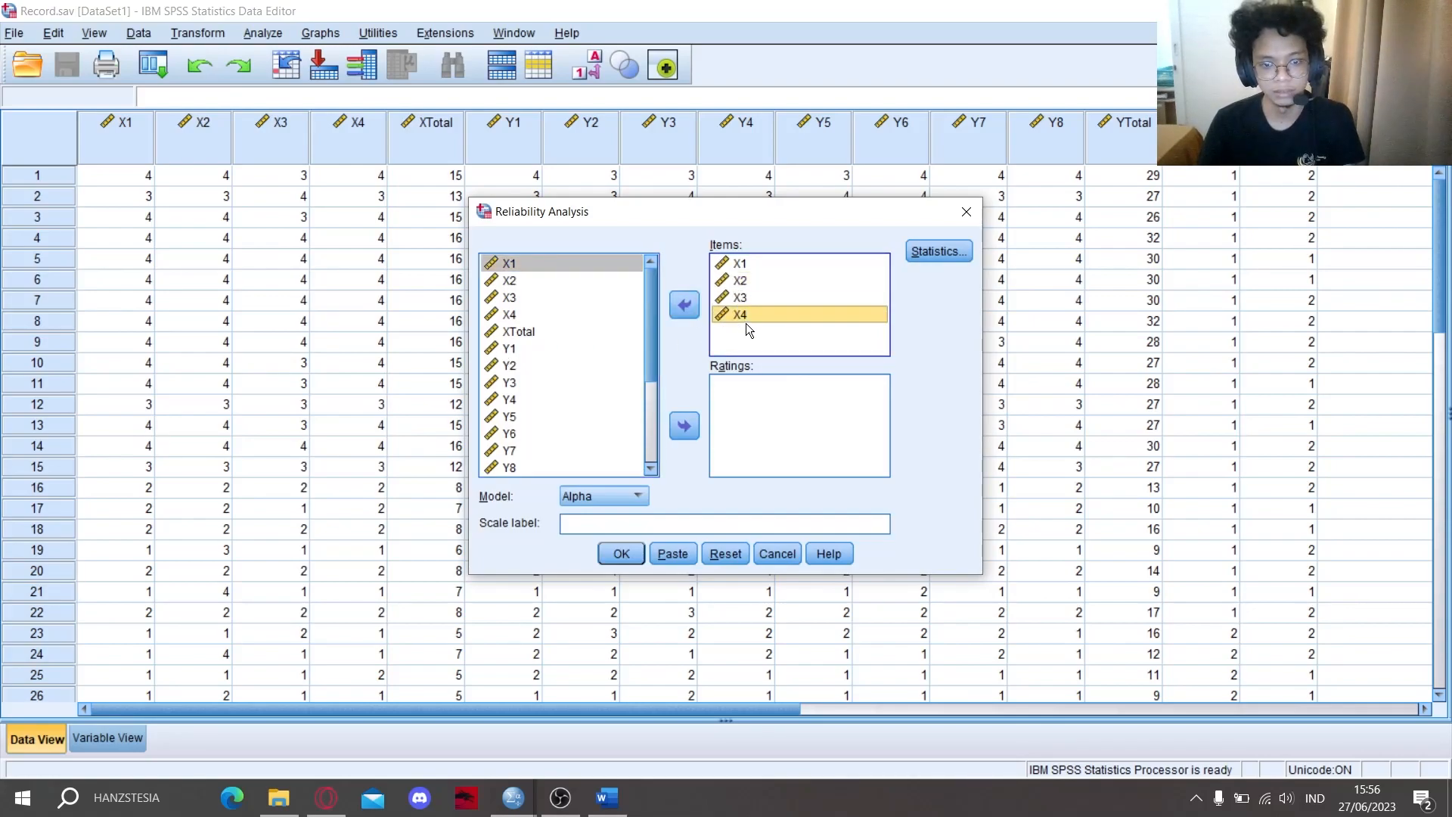
pyautogui.keyDown('shift'); pyautogui.click(741, 262); pyautogui.keyUp('shift')
pyautogui.click(685, 306)
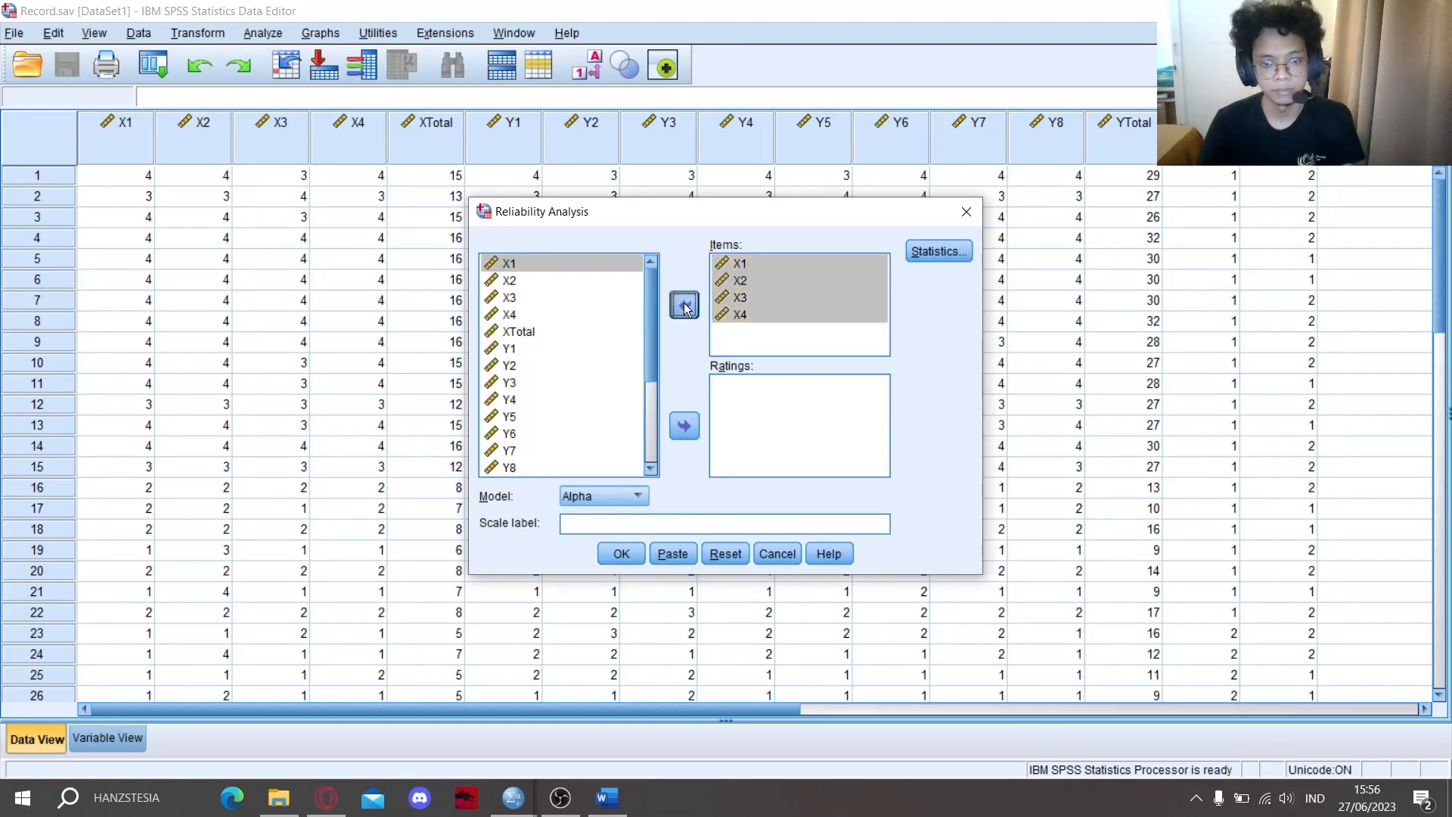
# Step: Add Y1 through Y8 as the items of the reliability analysis
pyautogui.click(518, 349)
pyautogui.scroll(-1, 551, 362)
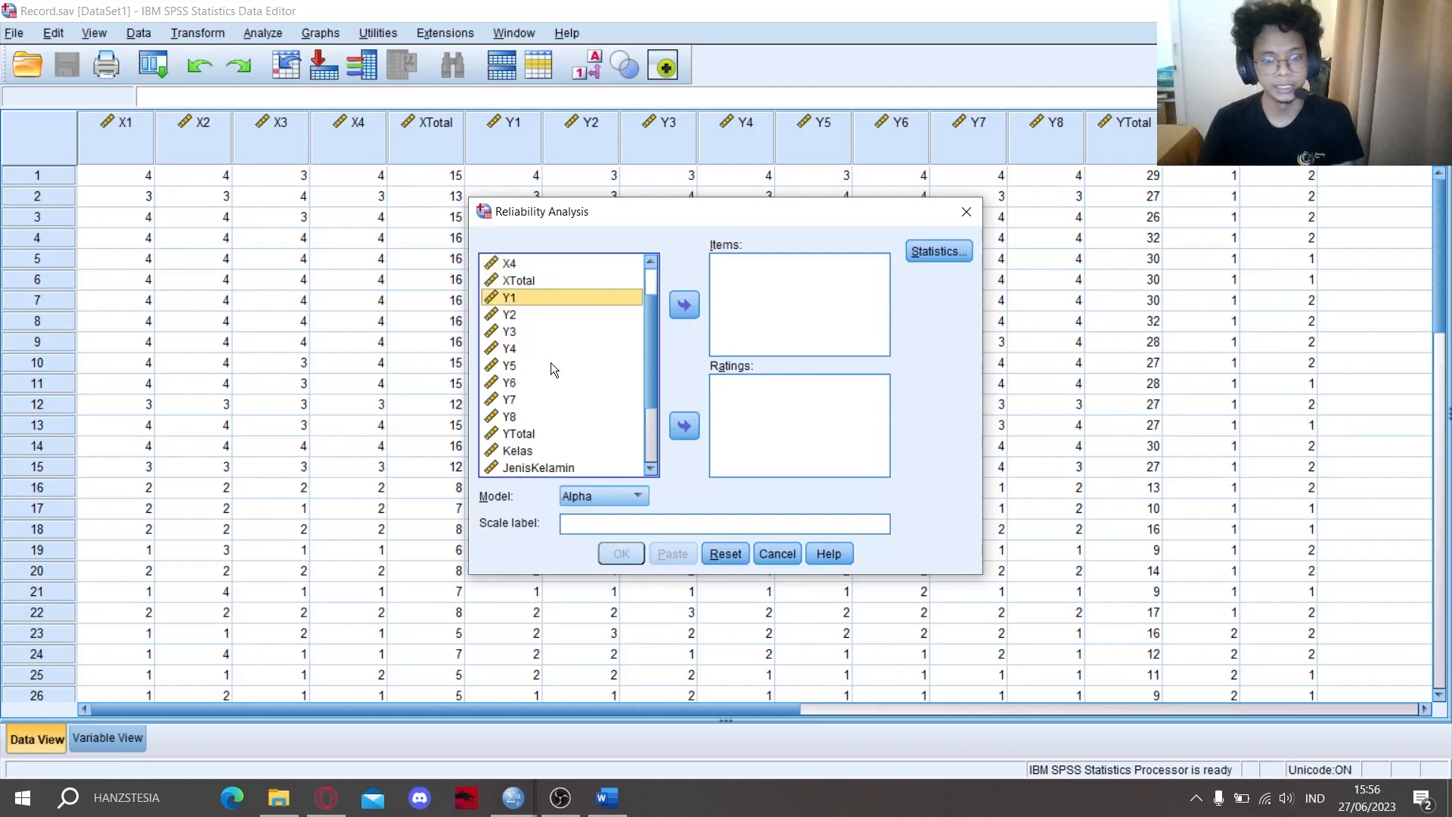
pyautogui.keyDown('shift'); pyautogui.click(520, 414); pyautogui.keyUp('shift')
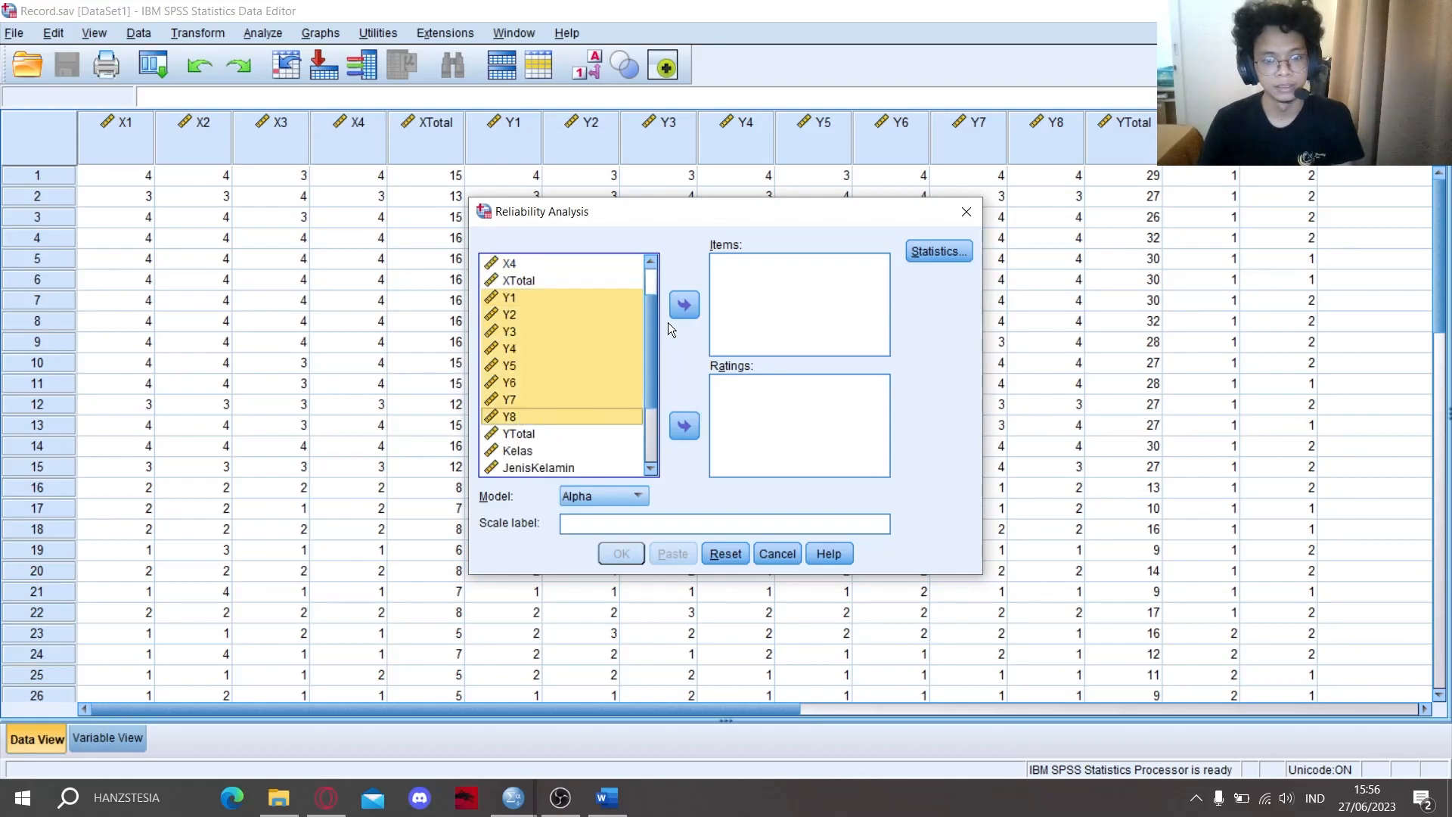
pyautogui.click(685, 305)
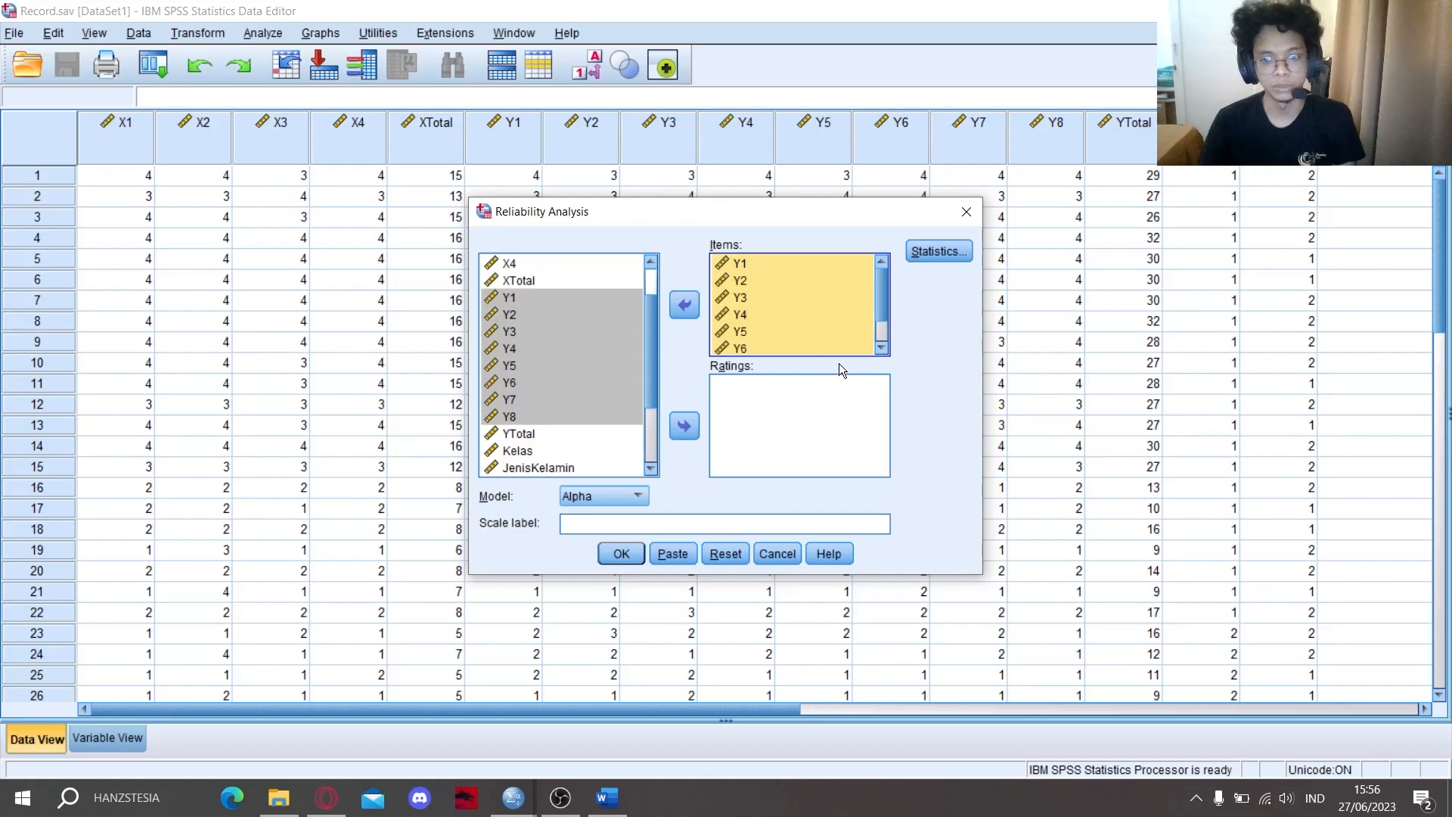
# Step: Keep the scale-if-item-deleted statistic, run the Alpha reliability analysis of the Y items and review its result tables
pyautogui.click(929, 252)
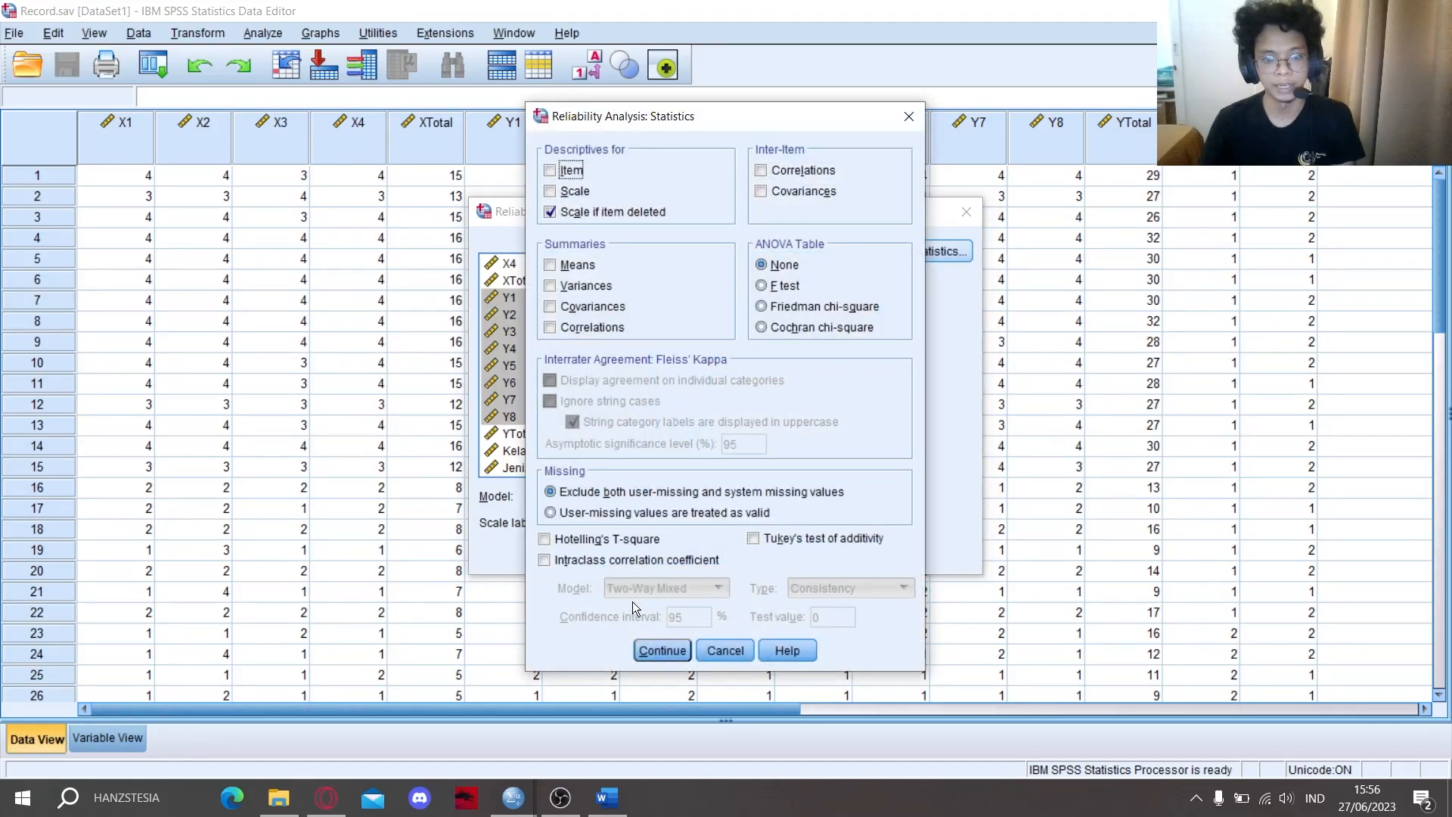
pyautogui.click(655, 652)
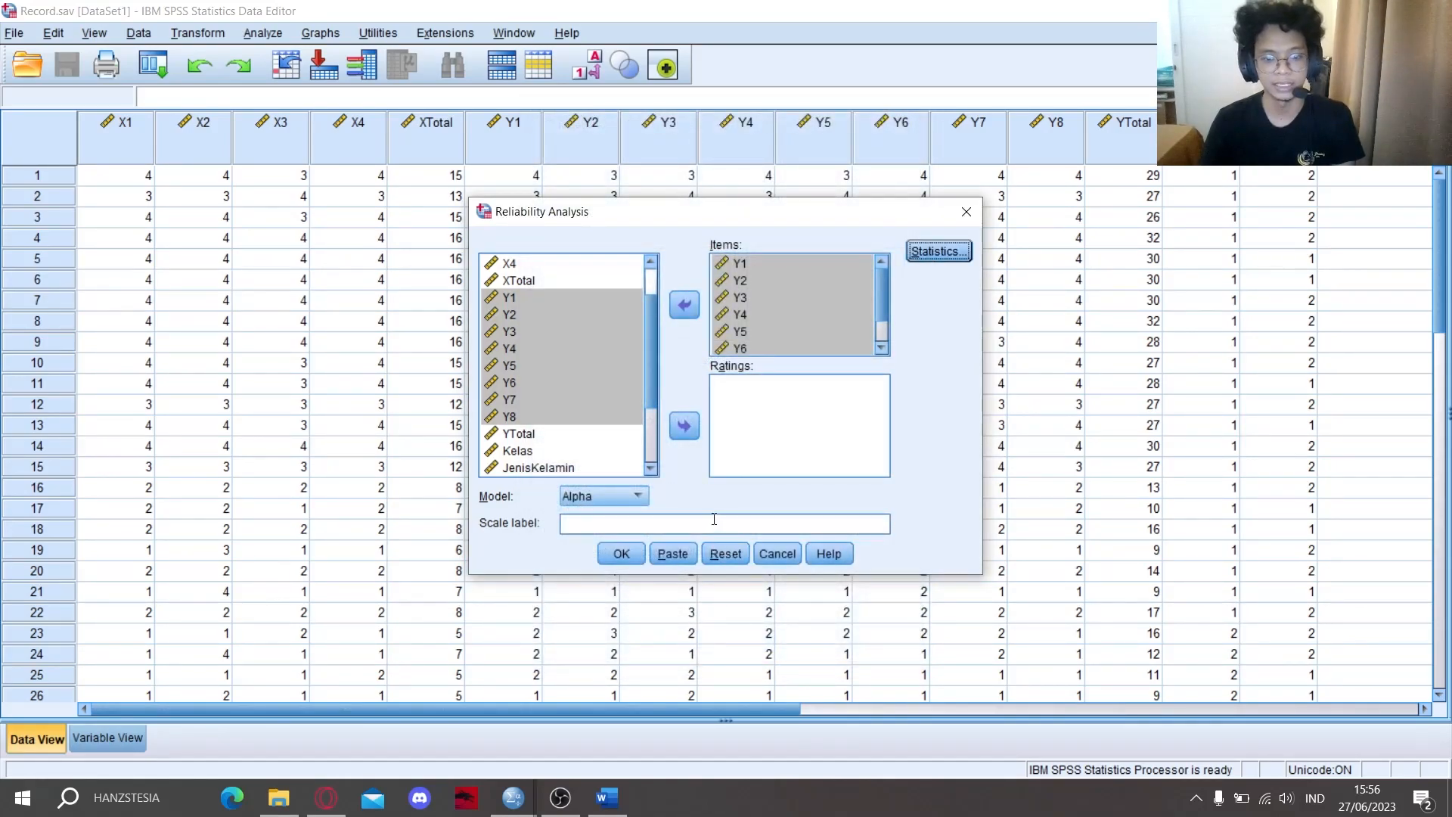
pyautogui.click(622, 556)
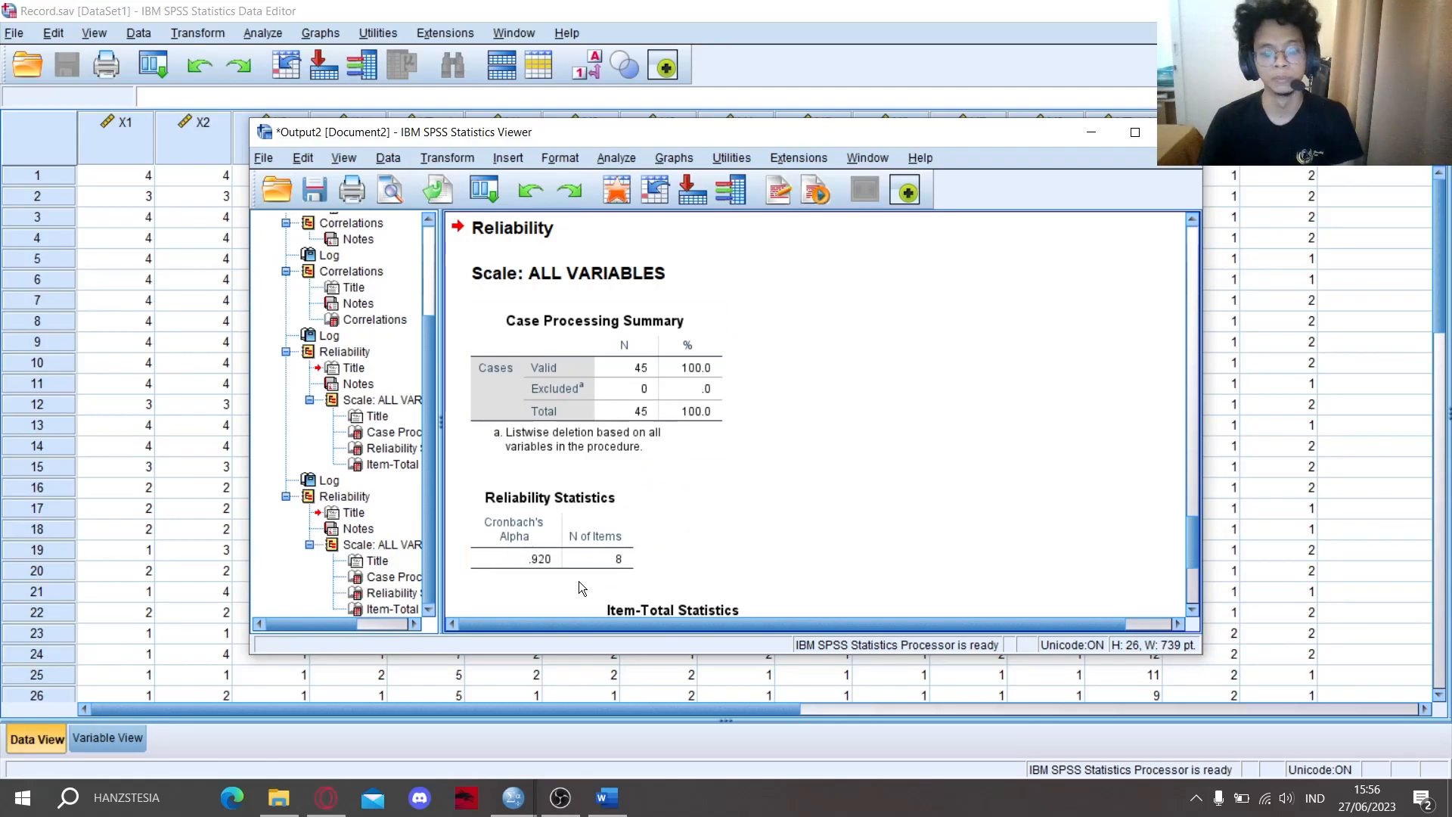
pyautogui.scroll(-2, 584, 583)
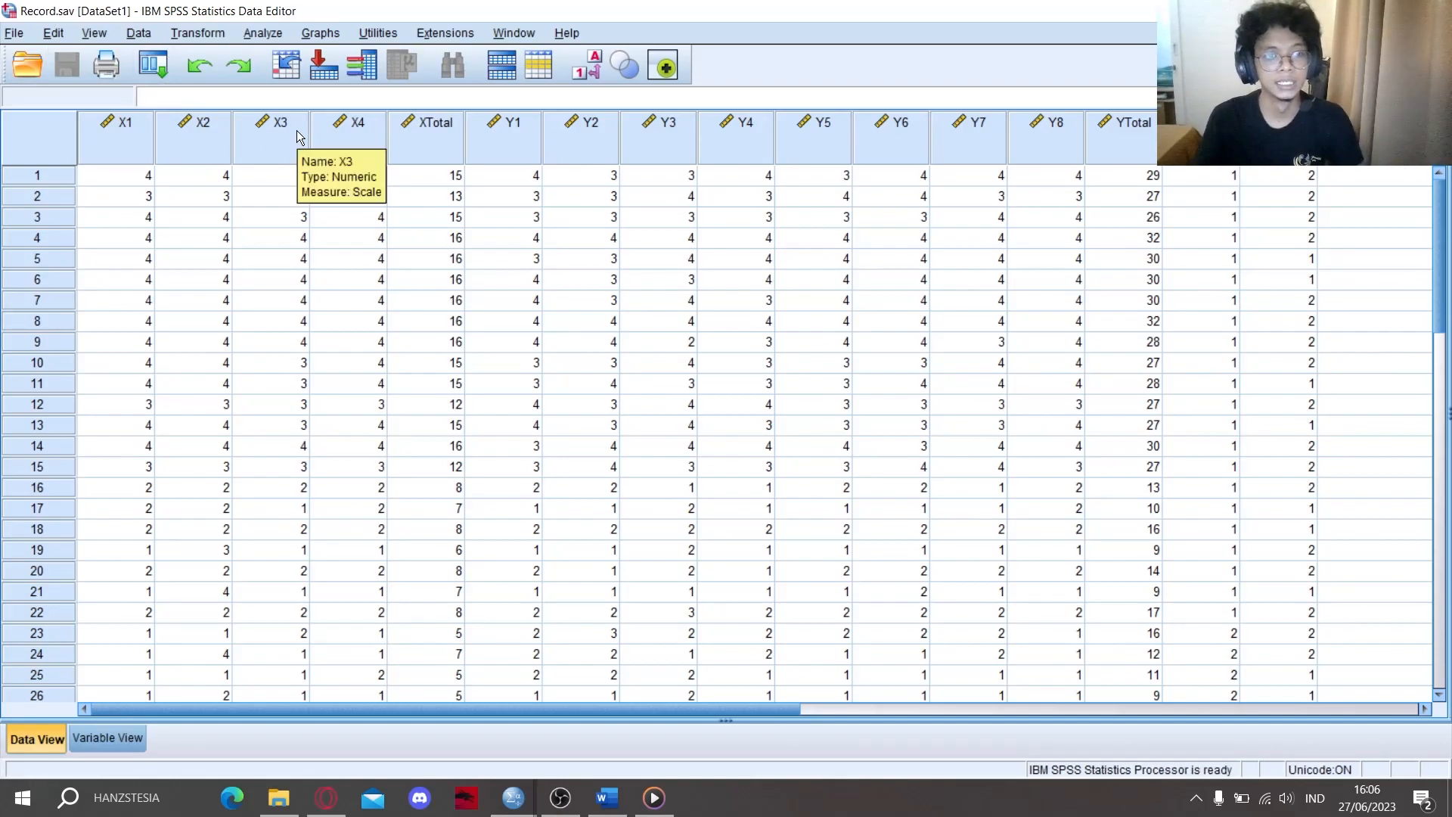
# Step: Start a linear regression and clear YTotal from the dependent and XTotal from the independent variables
pyautogui.click(262, 33)
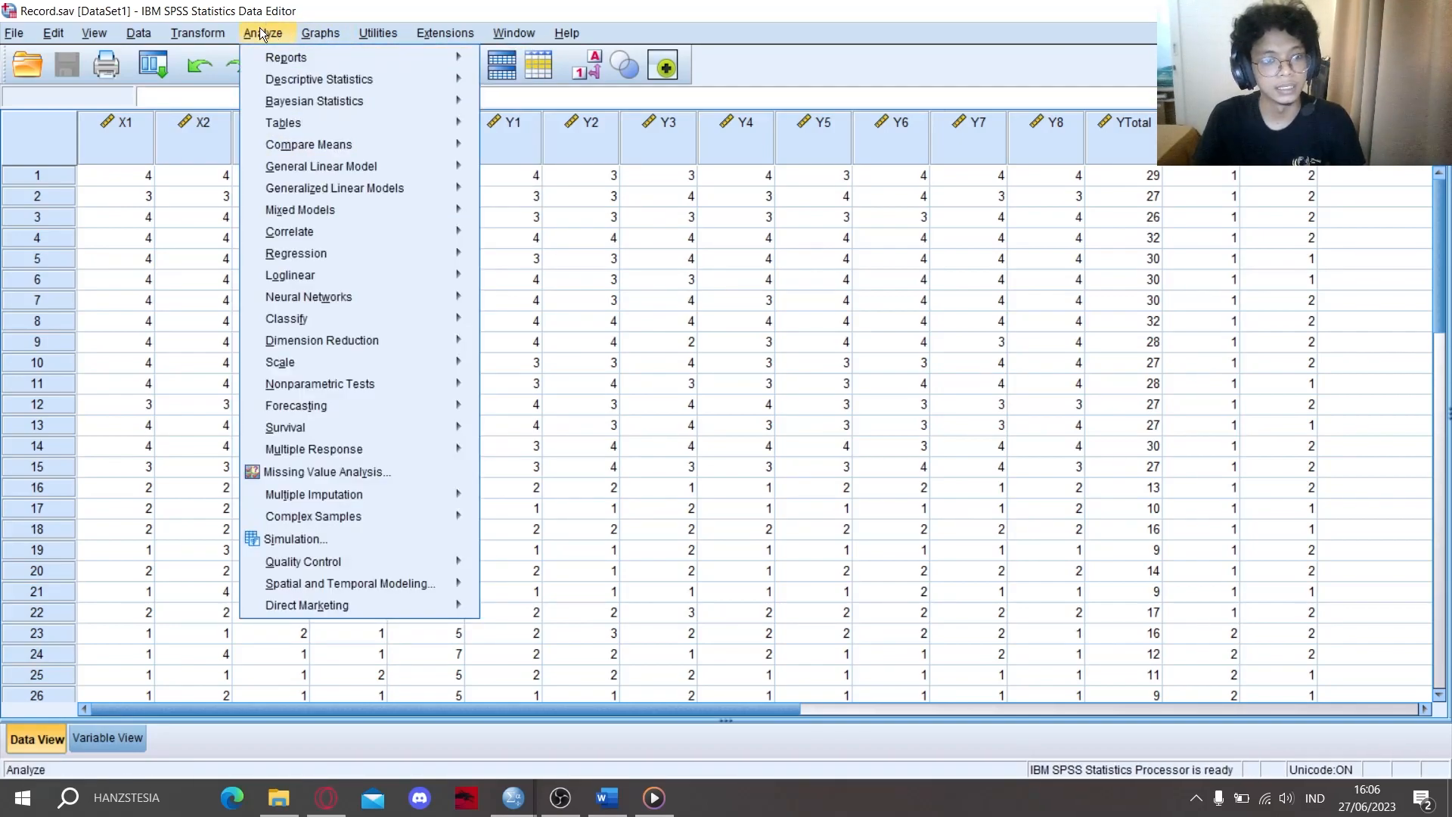
pyautogui.moveTo(335, 169)
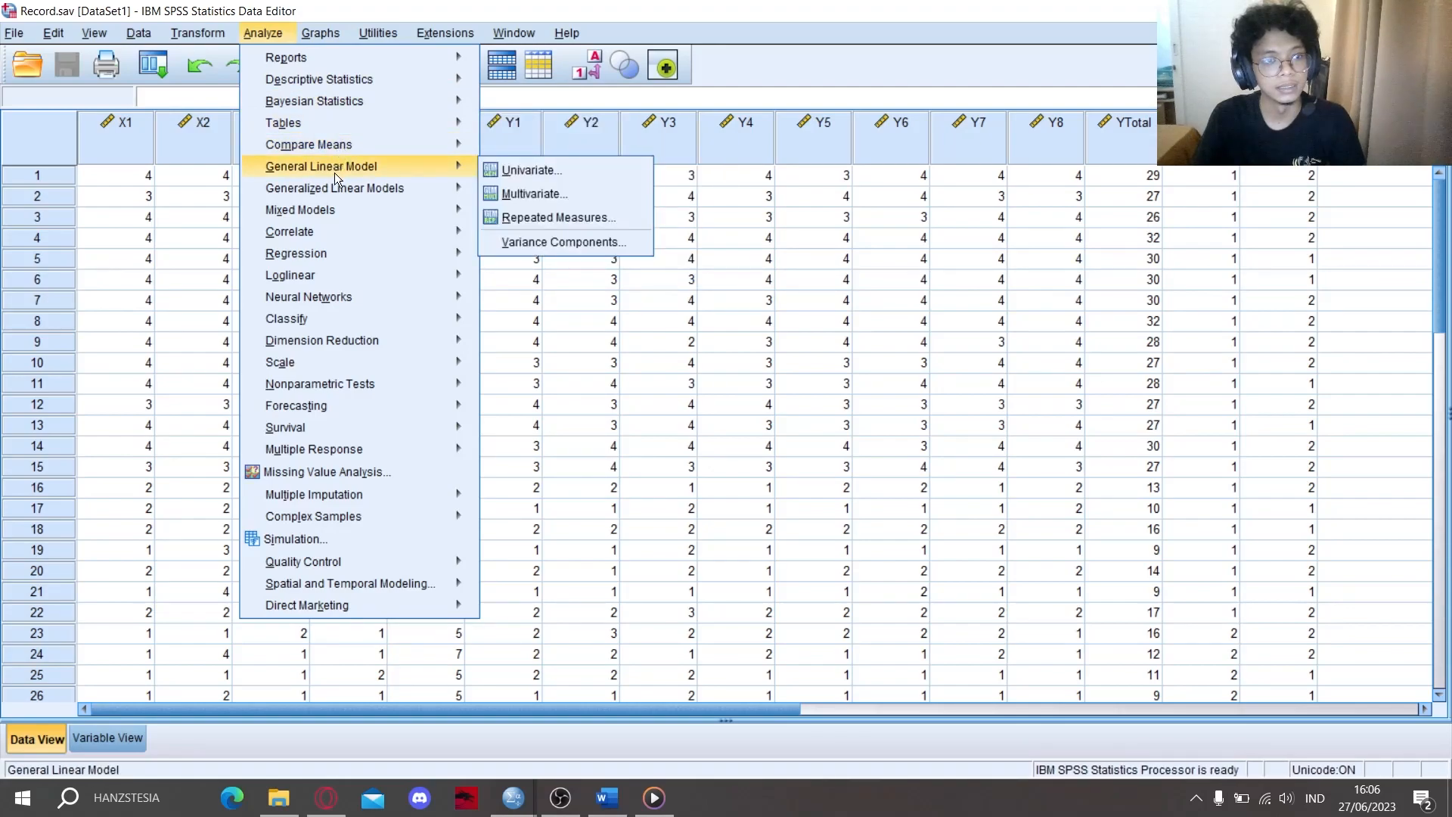
pyautogui.moveTo(321, 257)
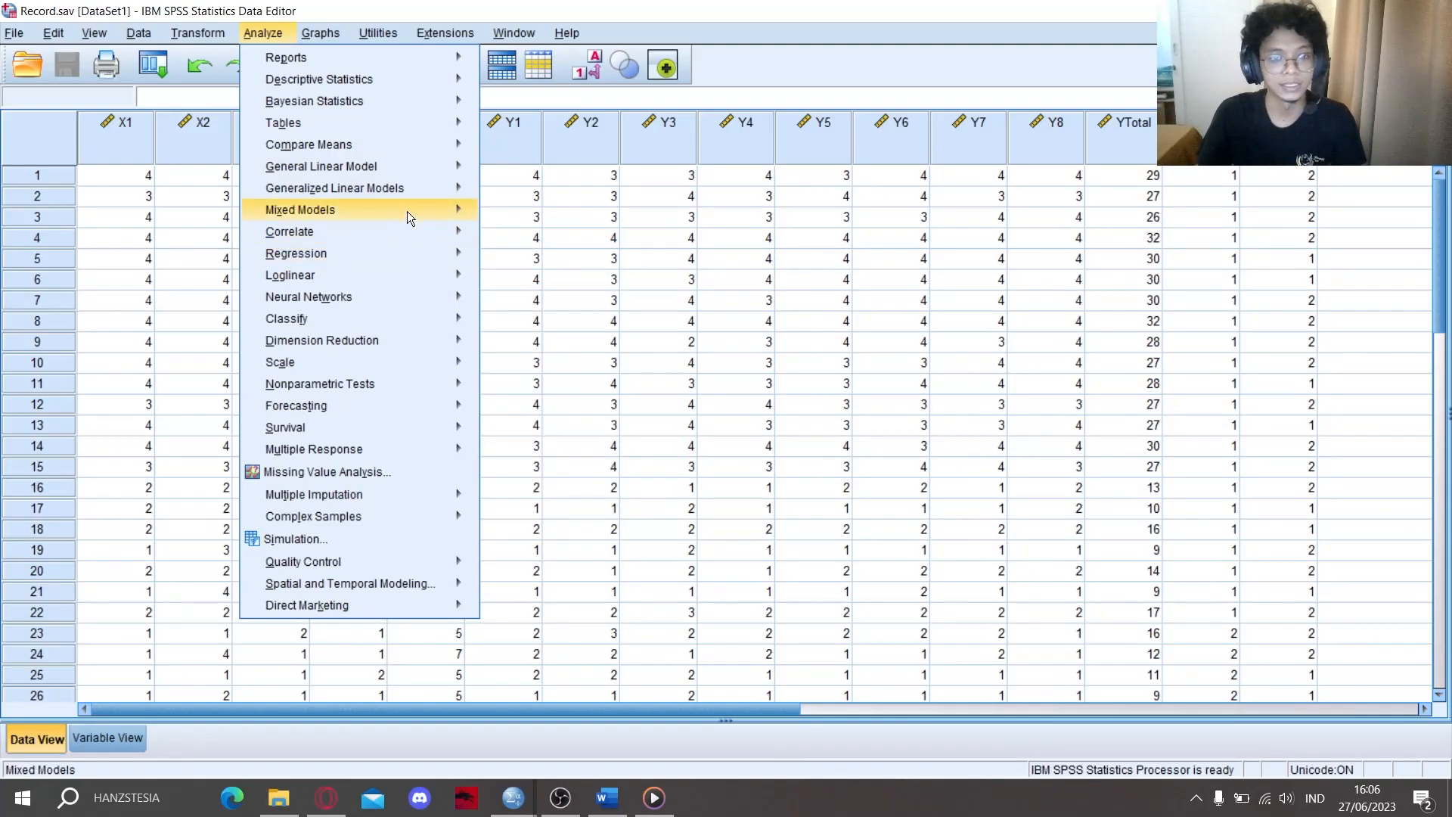
pyautogui.click(534, 280)
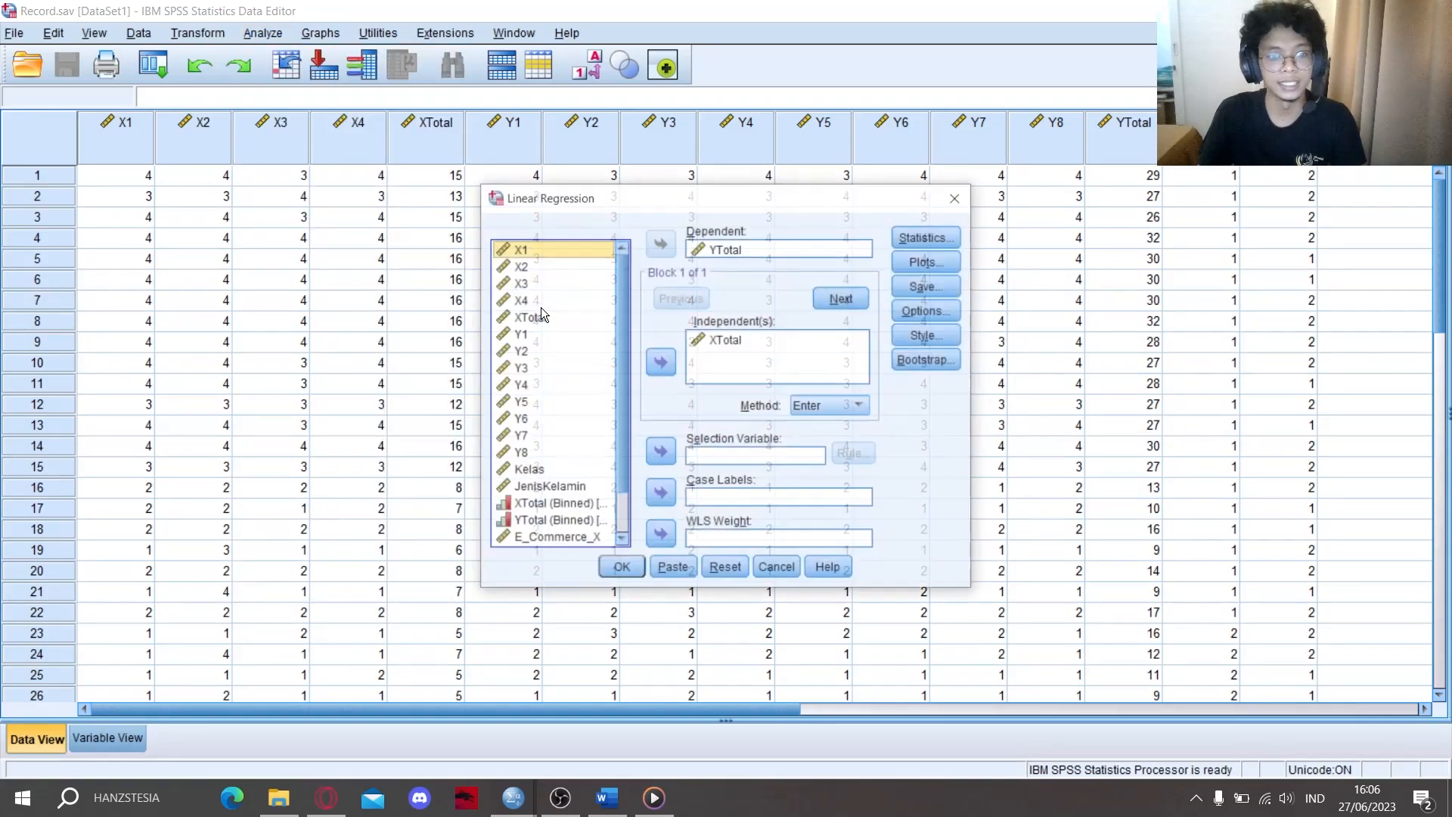
pyautogui.click(745, 249)
pyautogui.click(661, 244)
pyautogui.click(725, 340)
pyautogui.click(661, 363)
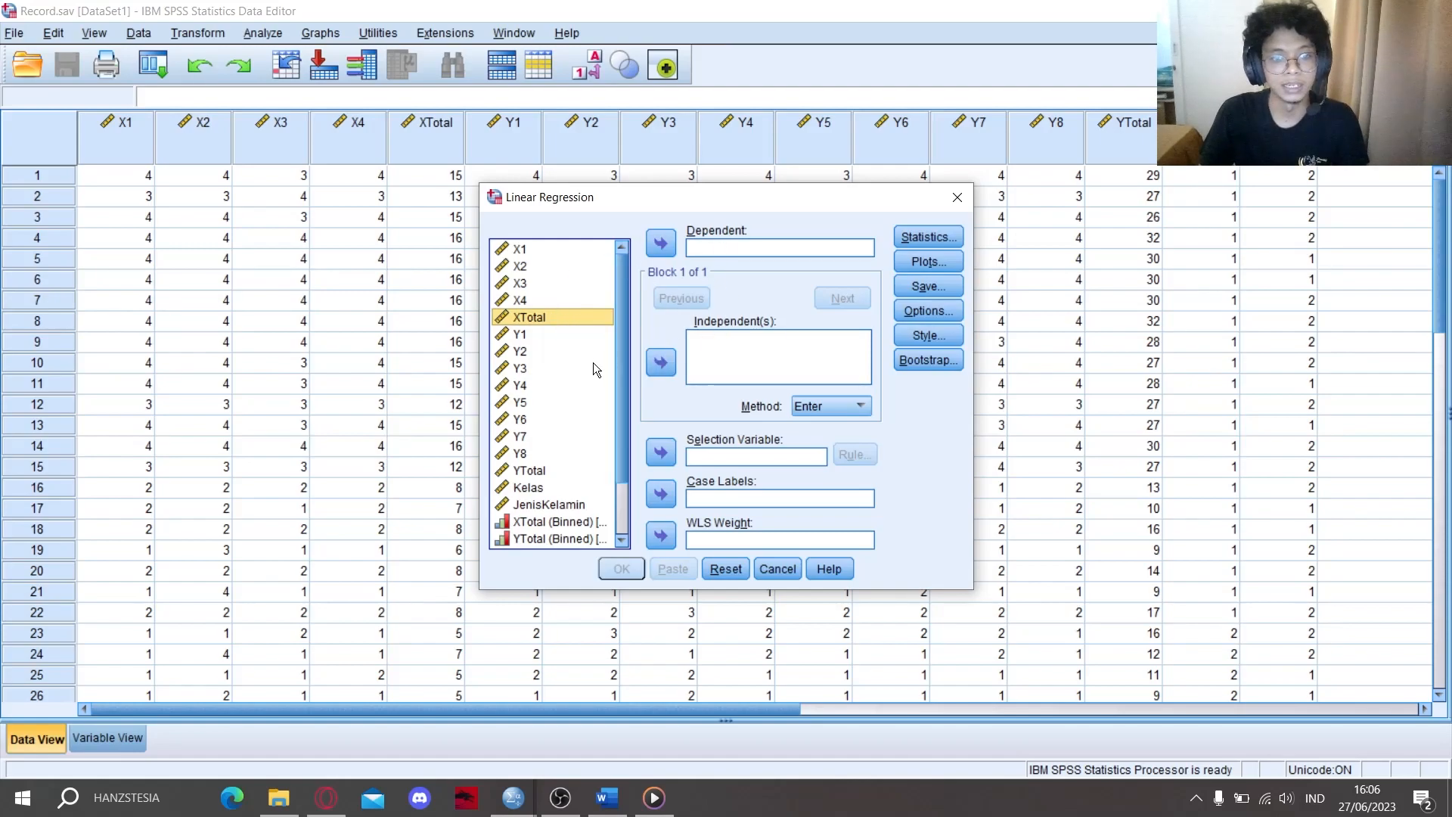
# Step: Run the linear regression with XTotal as independent and YTotal as dependent variable using the Enter method, and examine the Model Summary and ANOVA tables
pyautogui.click(663, 363)
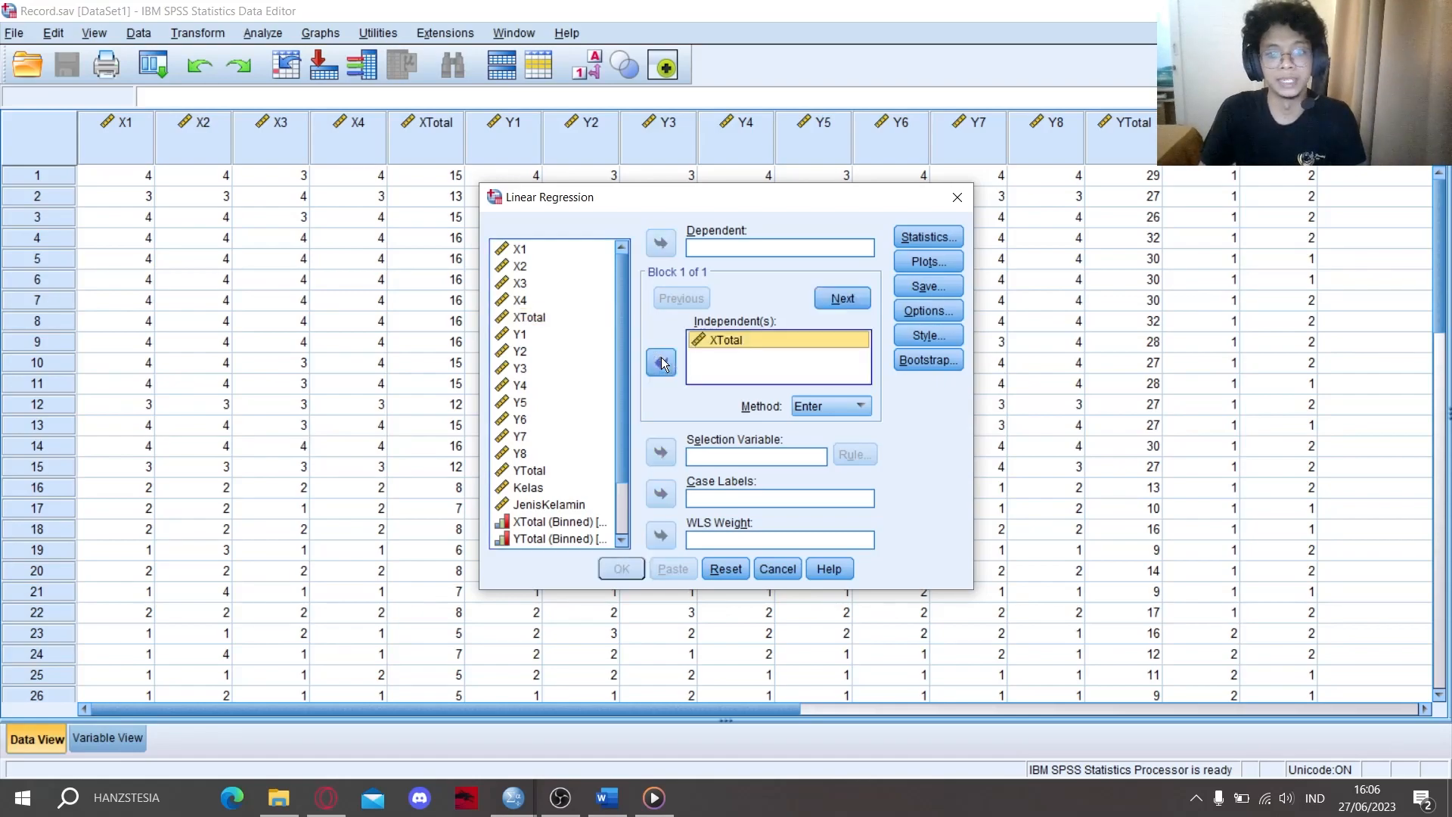
pyautogui.click(557, 472)
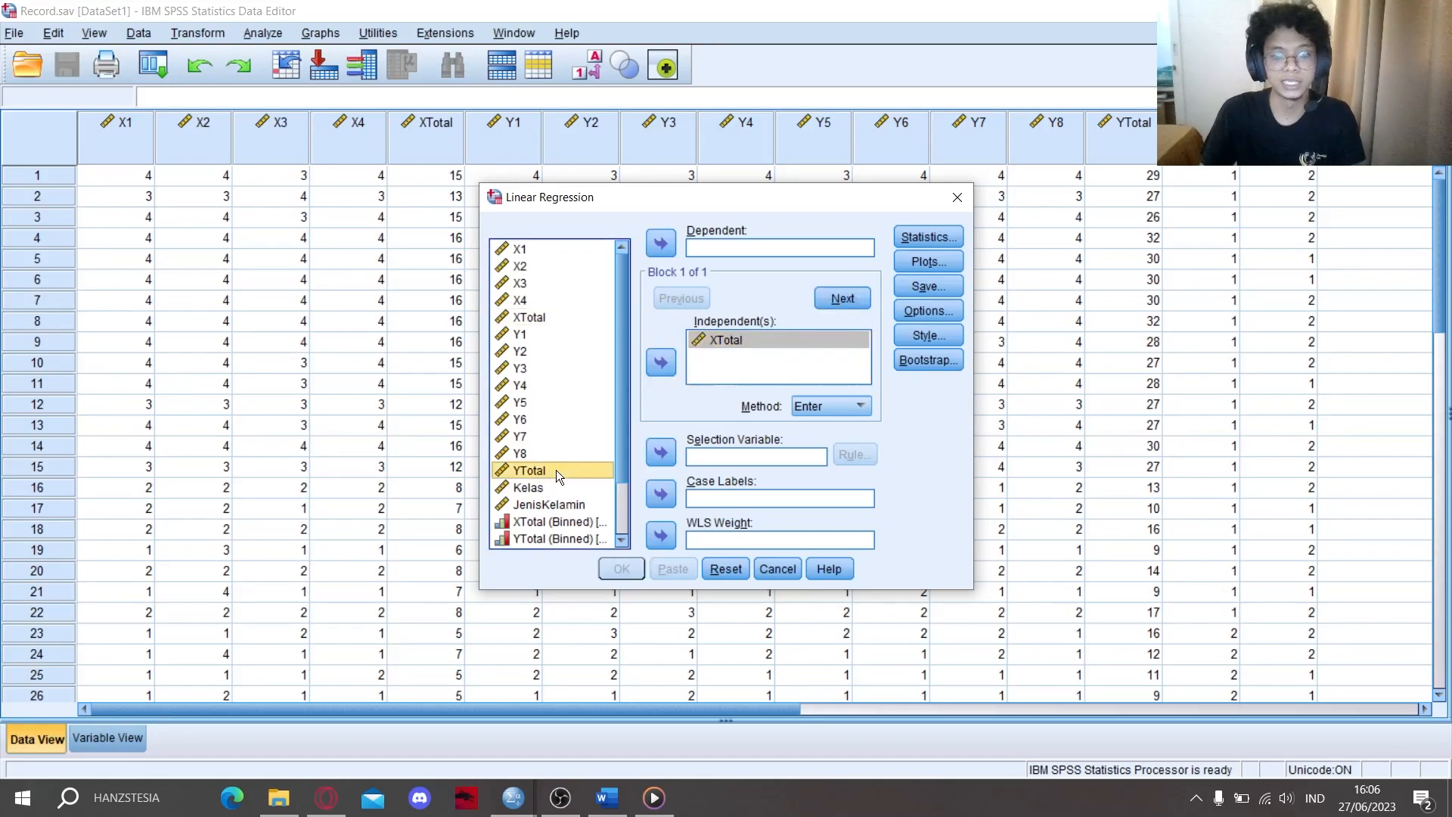
pyautogui.click(658, 243)
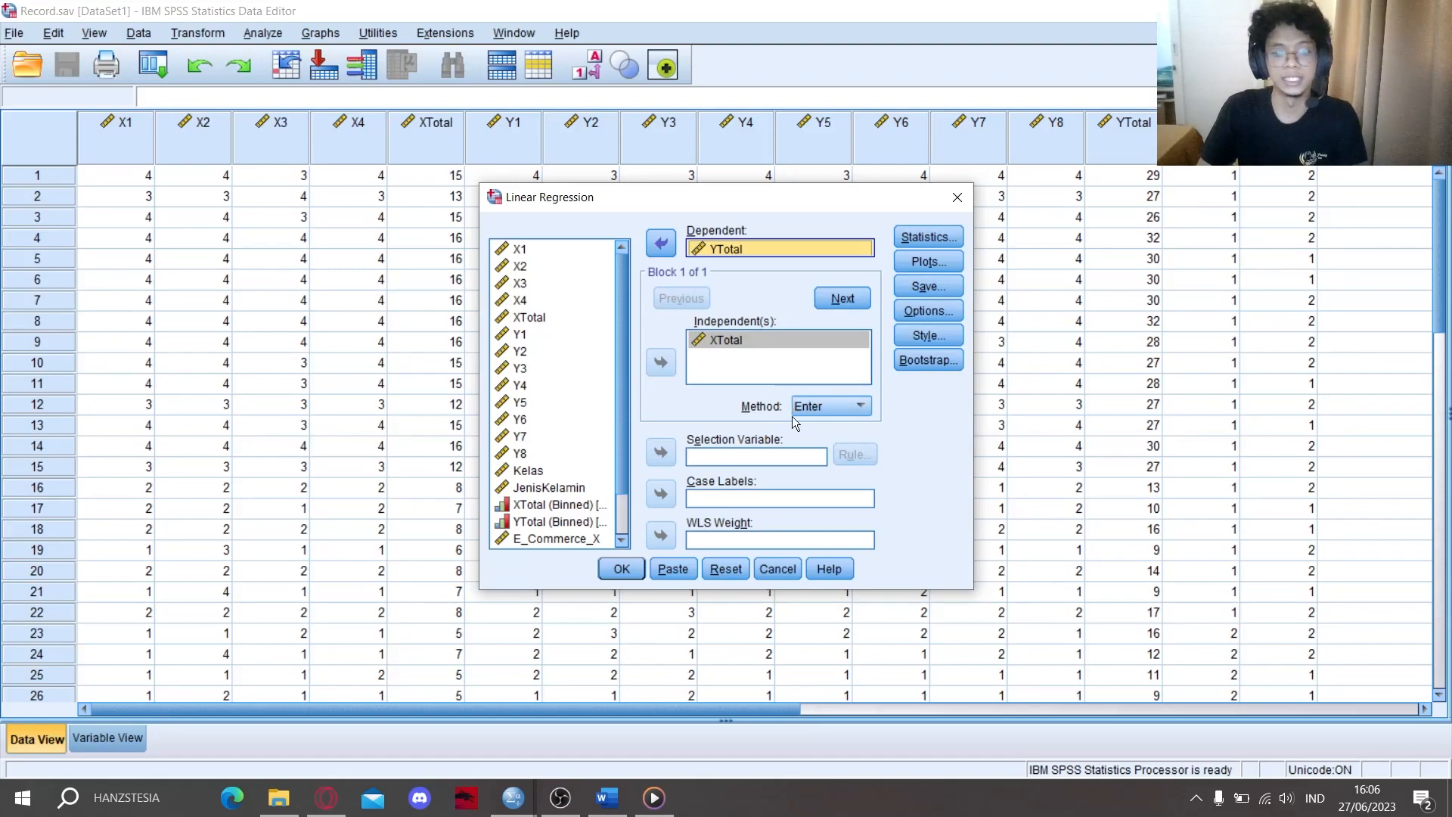
pyautogui.click(620, 573)
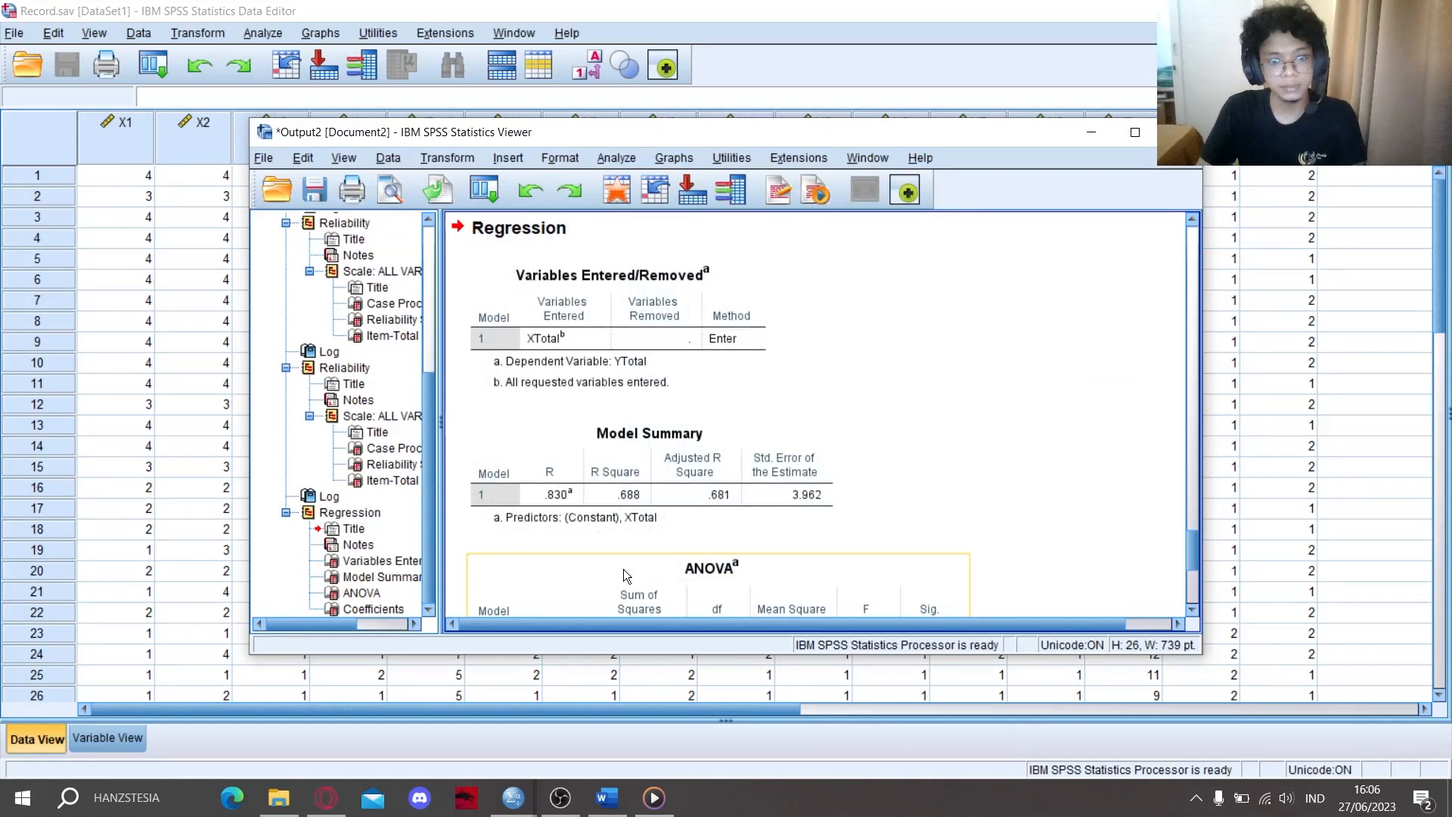
pyautogui.scroll(-3, 910, 392)
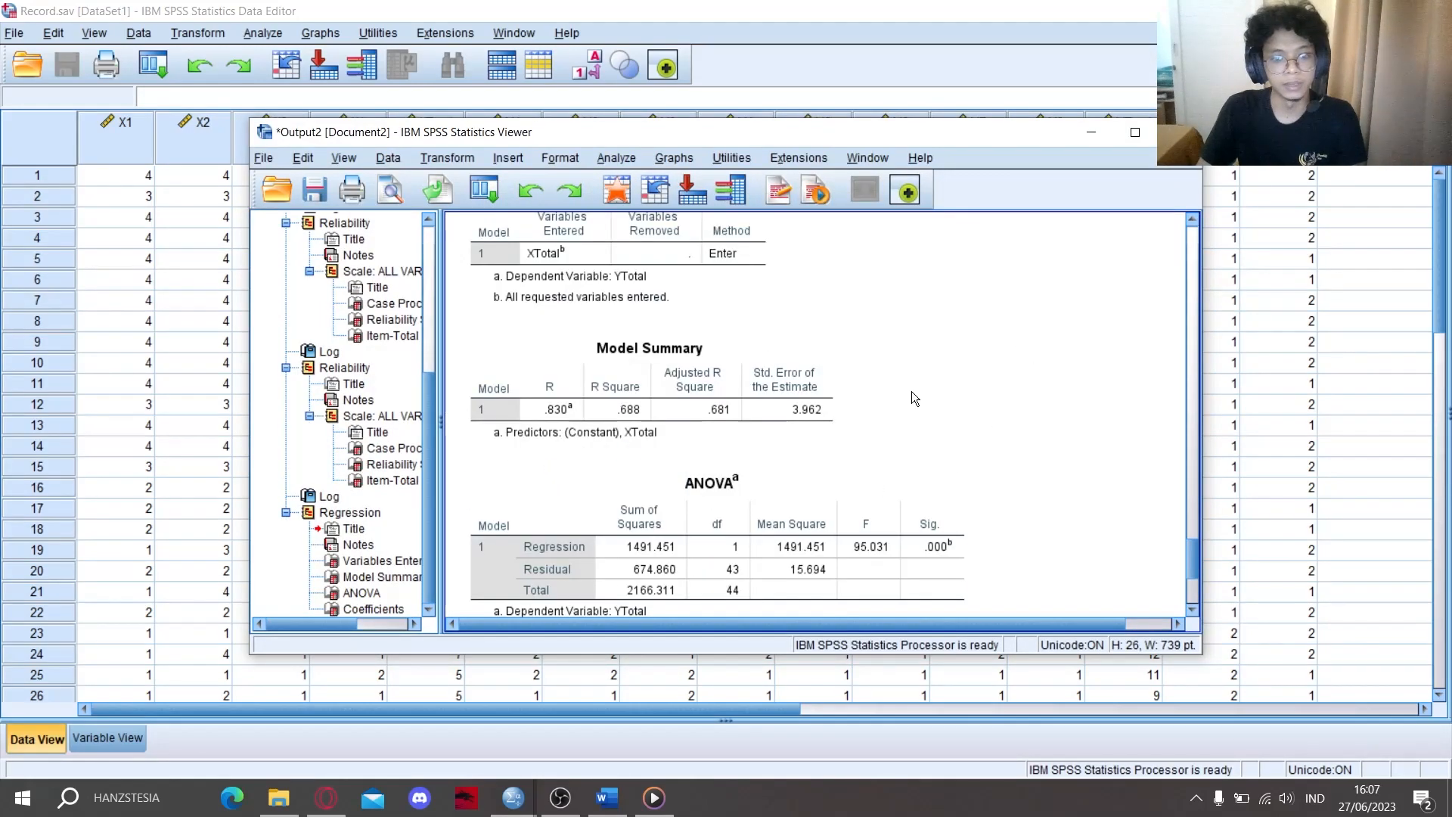
# Step: Examine the R and R Square values in the regression's Model Summary table
pyautogui.scroll(2, 911, 392)
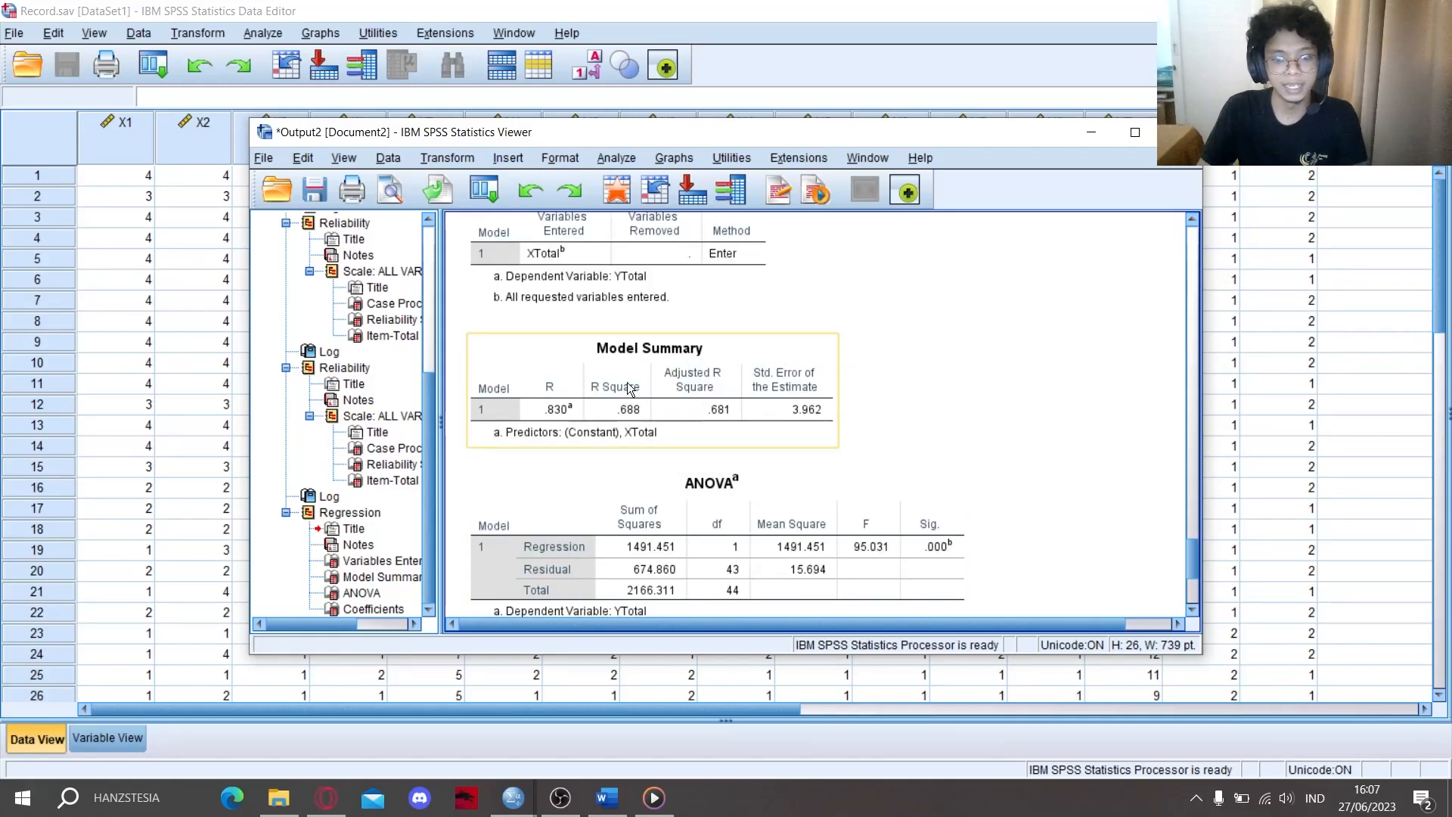
pyautogui.scroll(1, 884, 345)
pyautogui.scroll(-1, 885, 347)
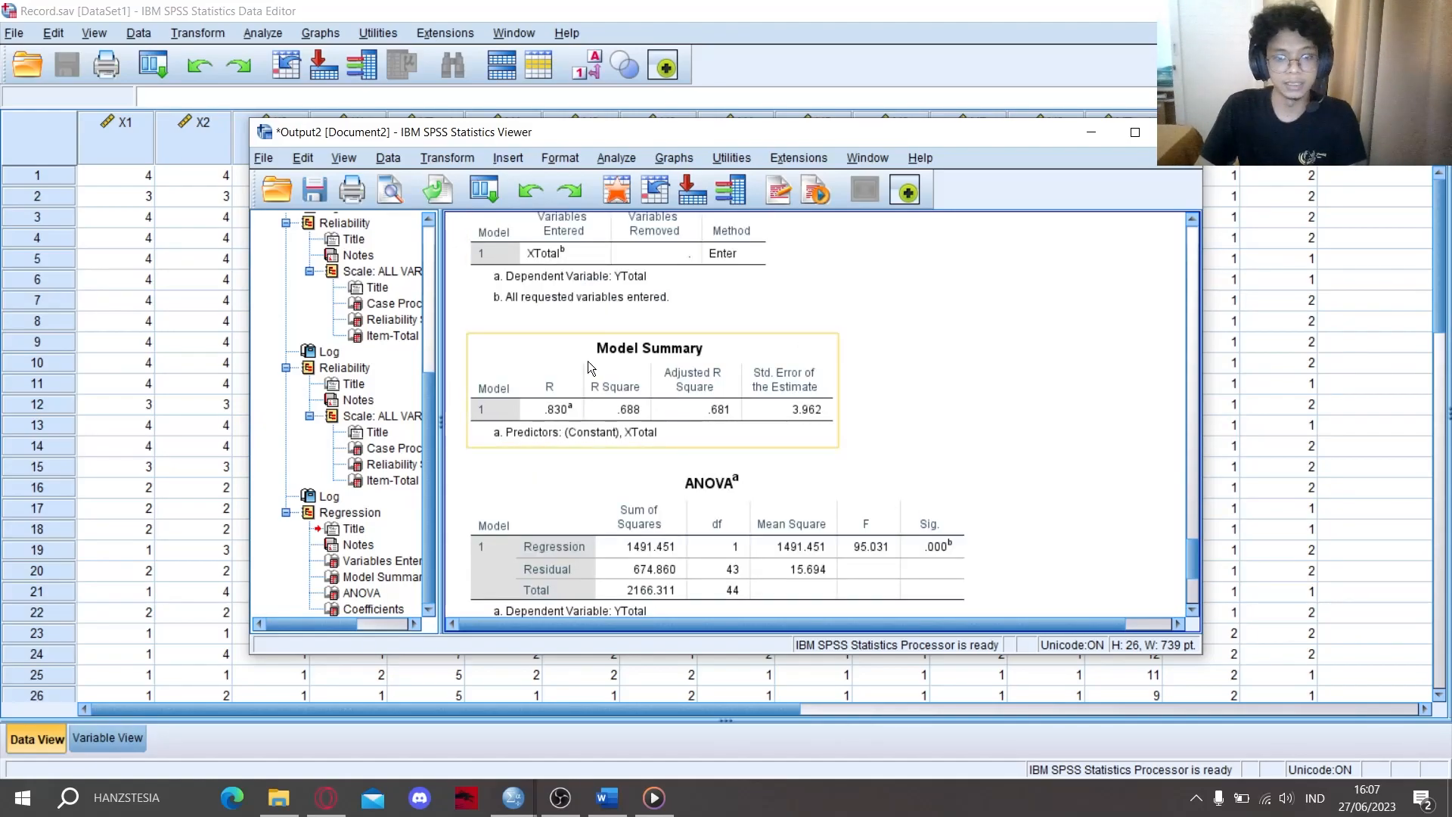
pyautogui.click(556, 366)
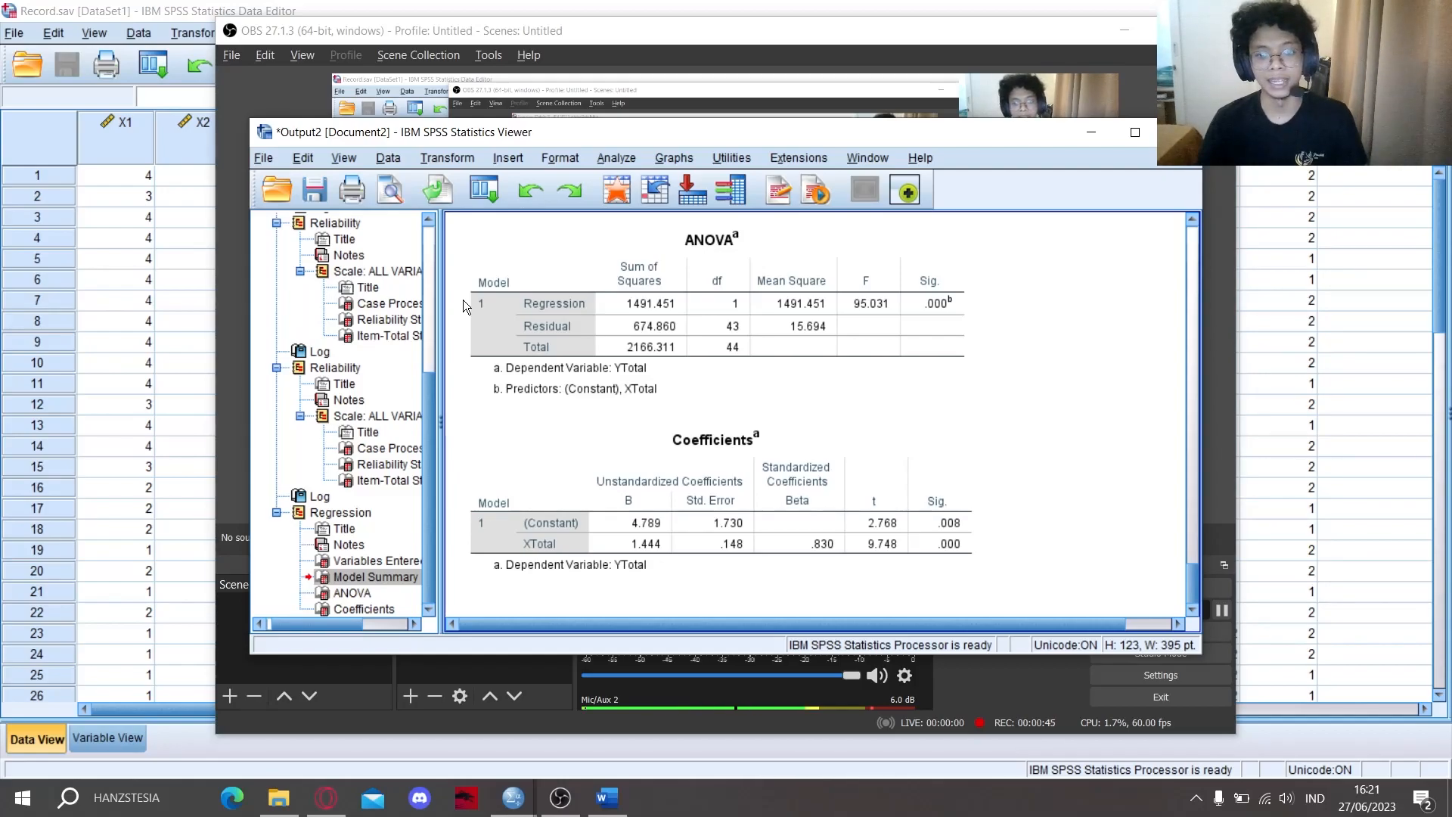
pyautogui.scroll(3, 462, 300)
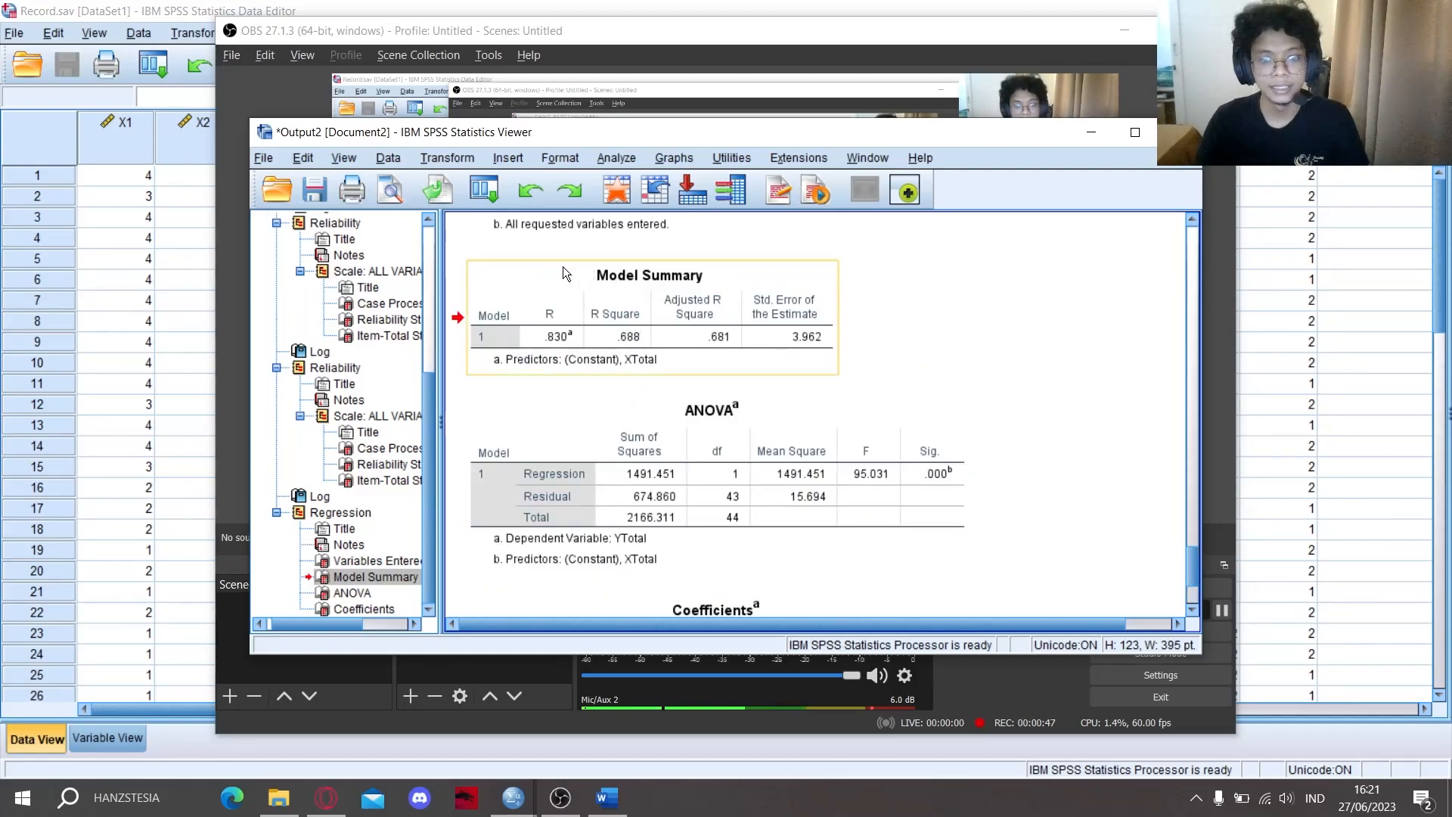
# Step: Examine the Coefficients table of the regression for XTotal's B, Beta, t and significance values
pyautogui.scroll(-5, 658, 279)
pyautogui.click(671, 289)
pyautogui.click(811, 472)
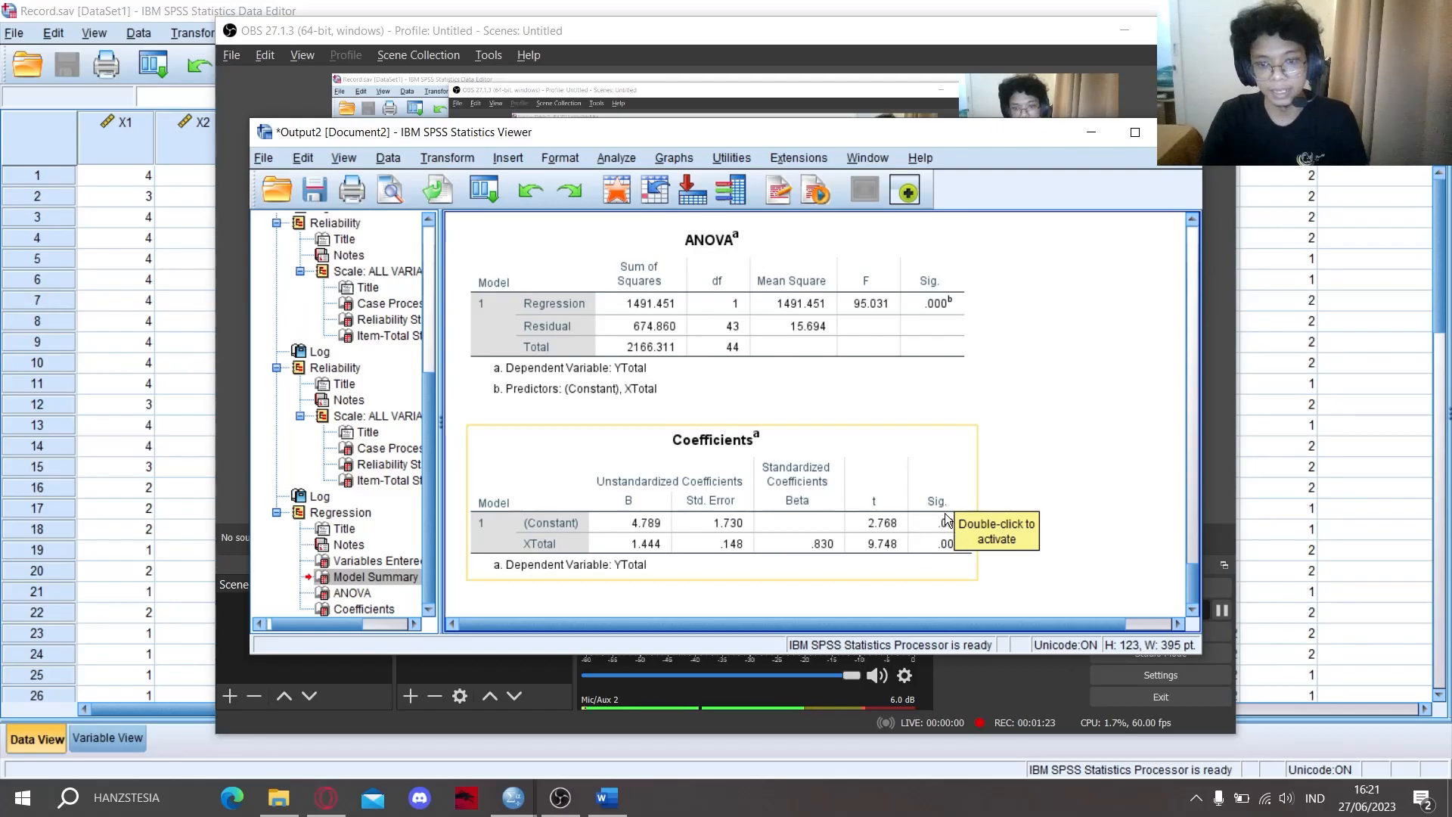
pyautogui.click(979, 454)
pyautogui.click(939, 531)
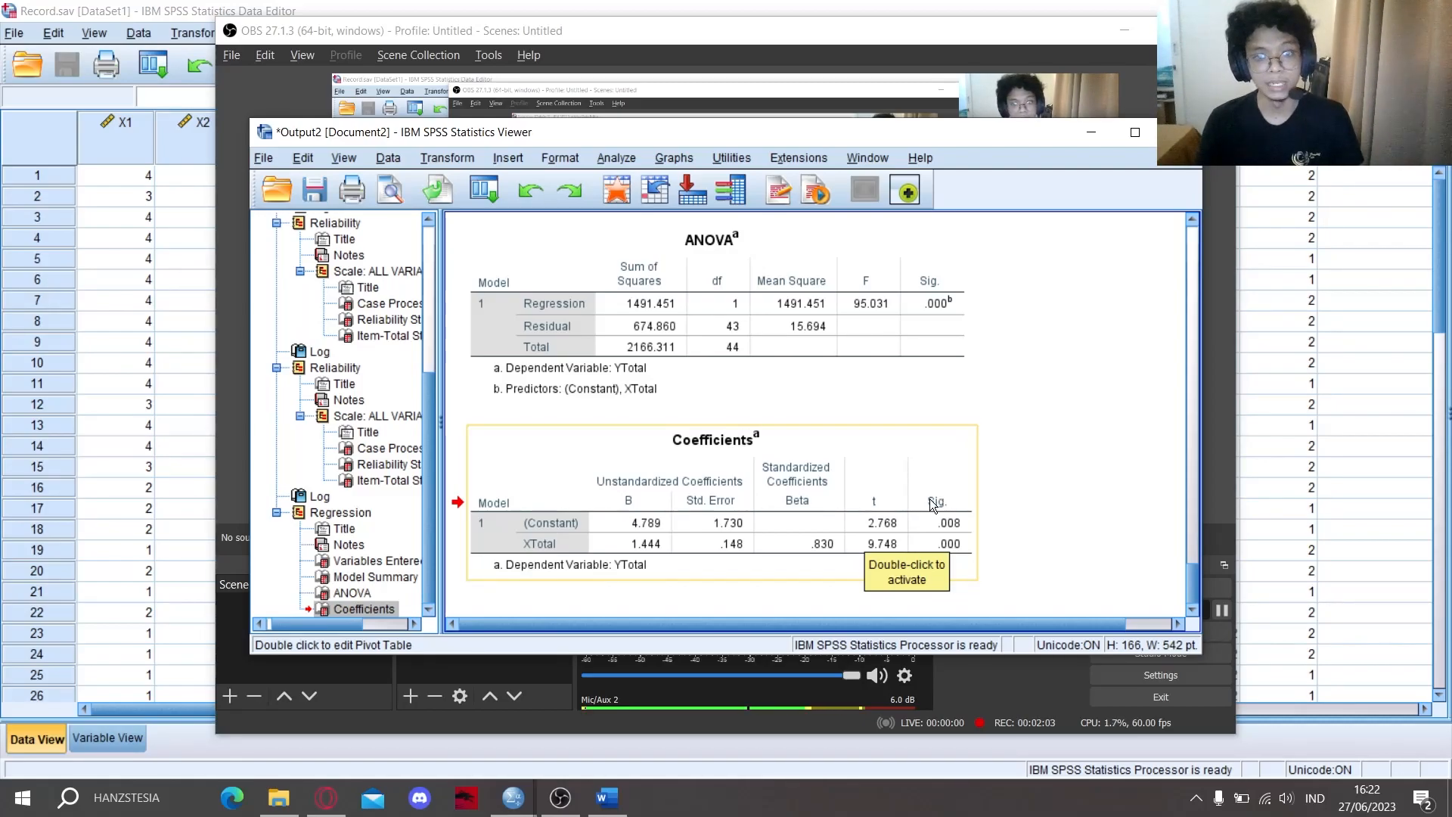
pyautogui.click(891, 435)
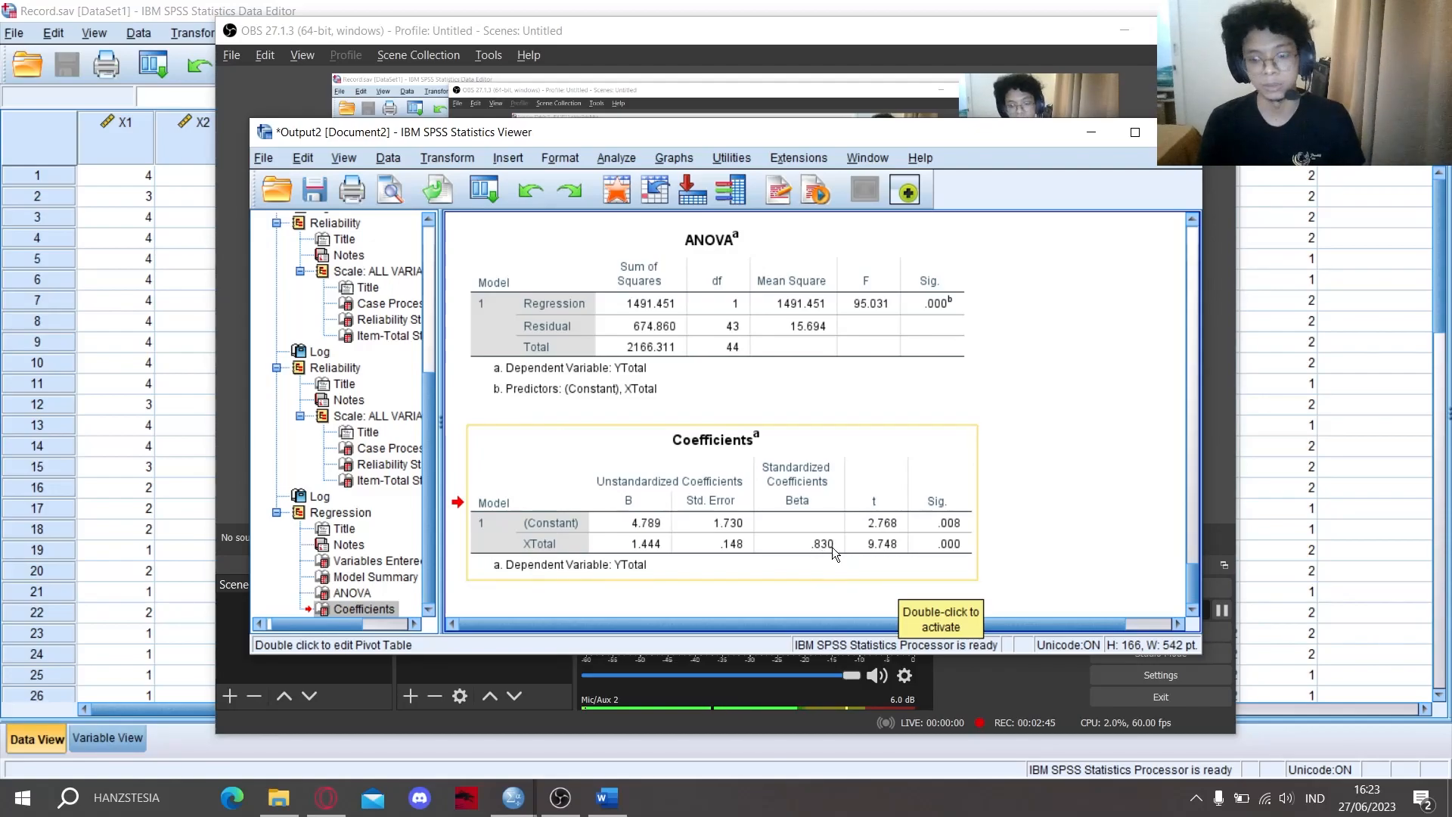
pyautogui.click(887, 582)
pyautogui.click(886, 579)
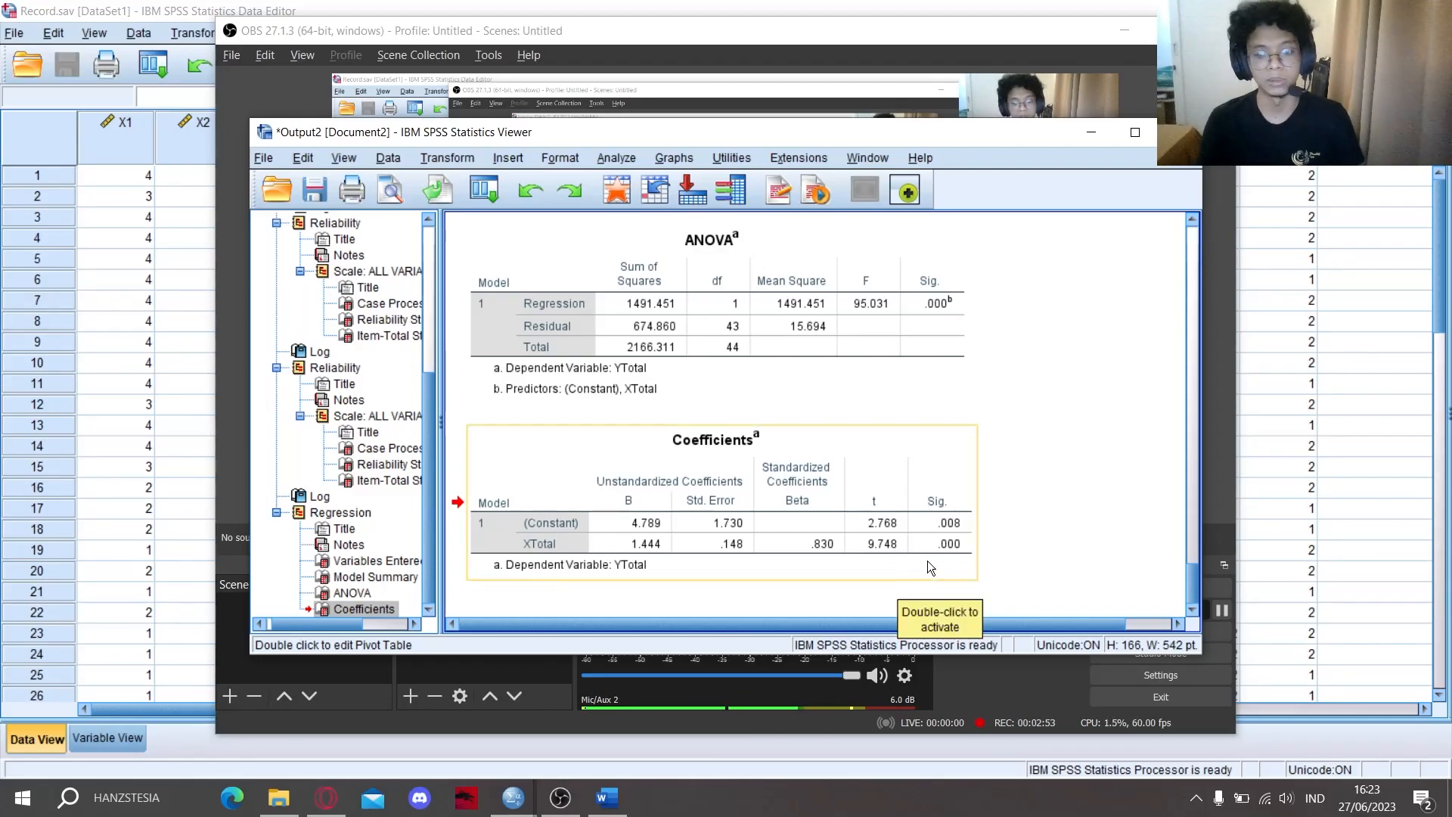
# Step: Return to the Model Summary table and recheck R Square for the effect of XTotal on YTotal
pyautogui.scroll(2, 1082, 528)
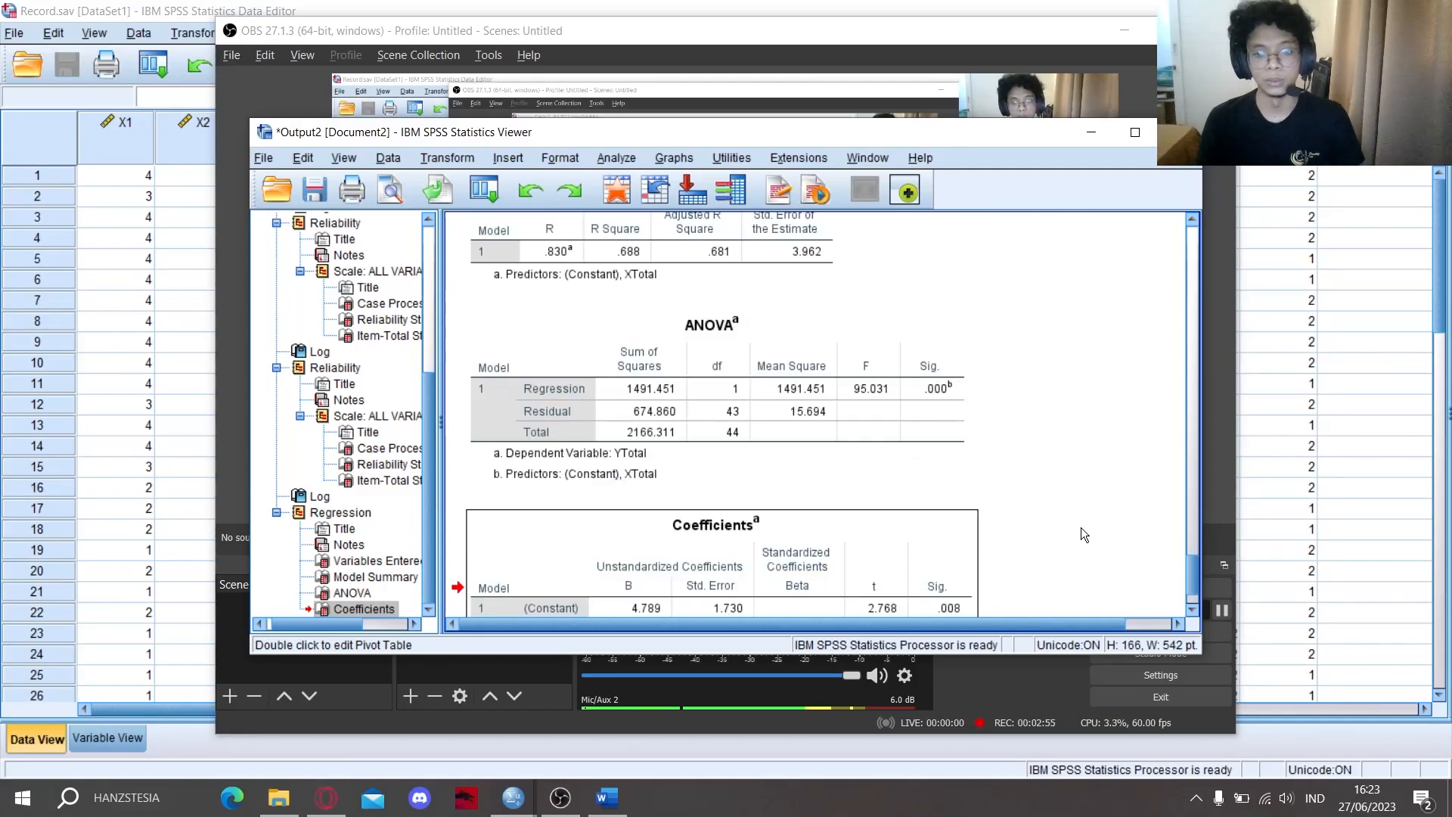
pyautogui.scroll(4, 1082, 528)
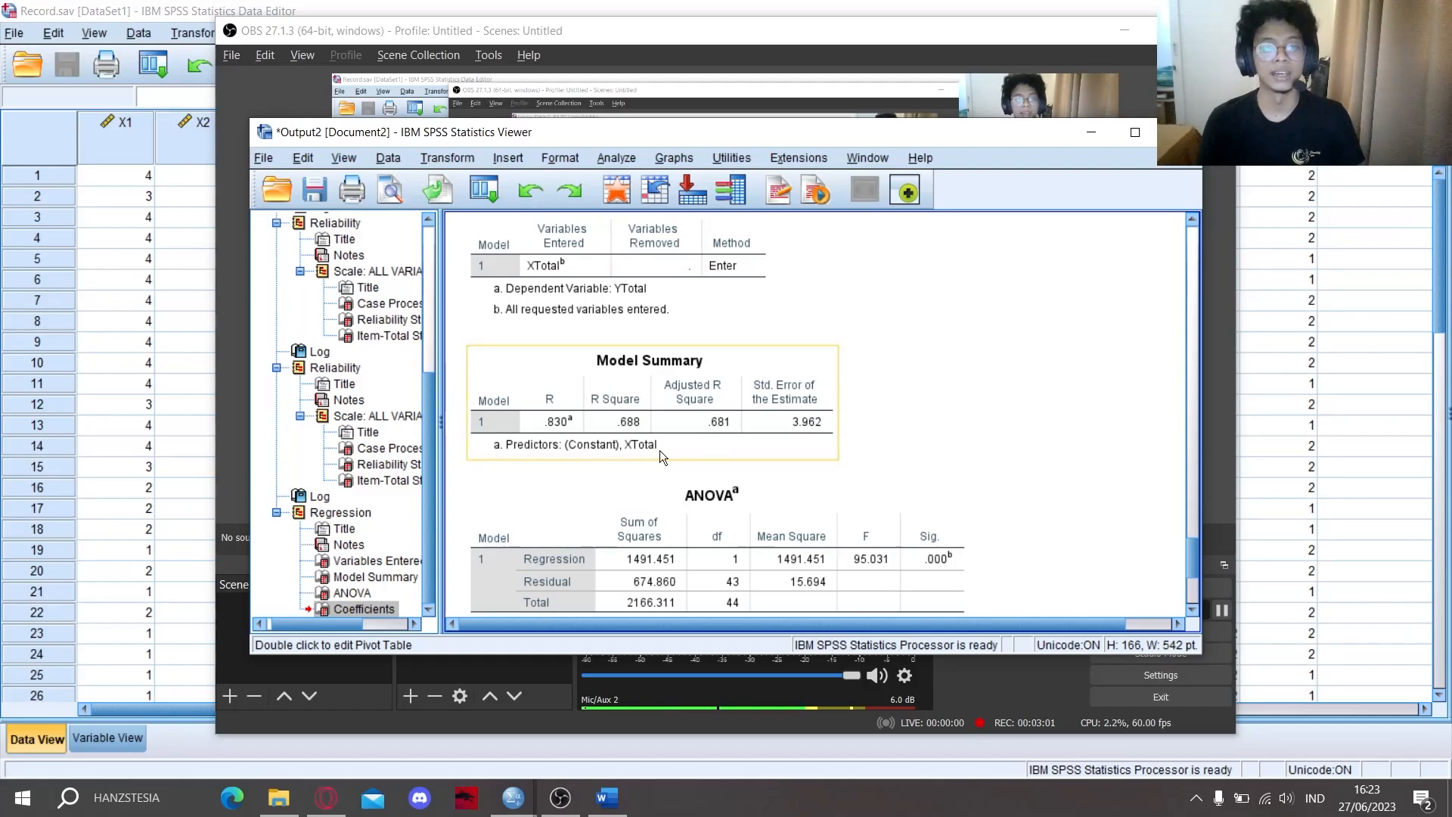
pyautogui.click(630, 403)
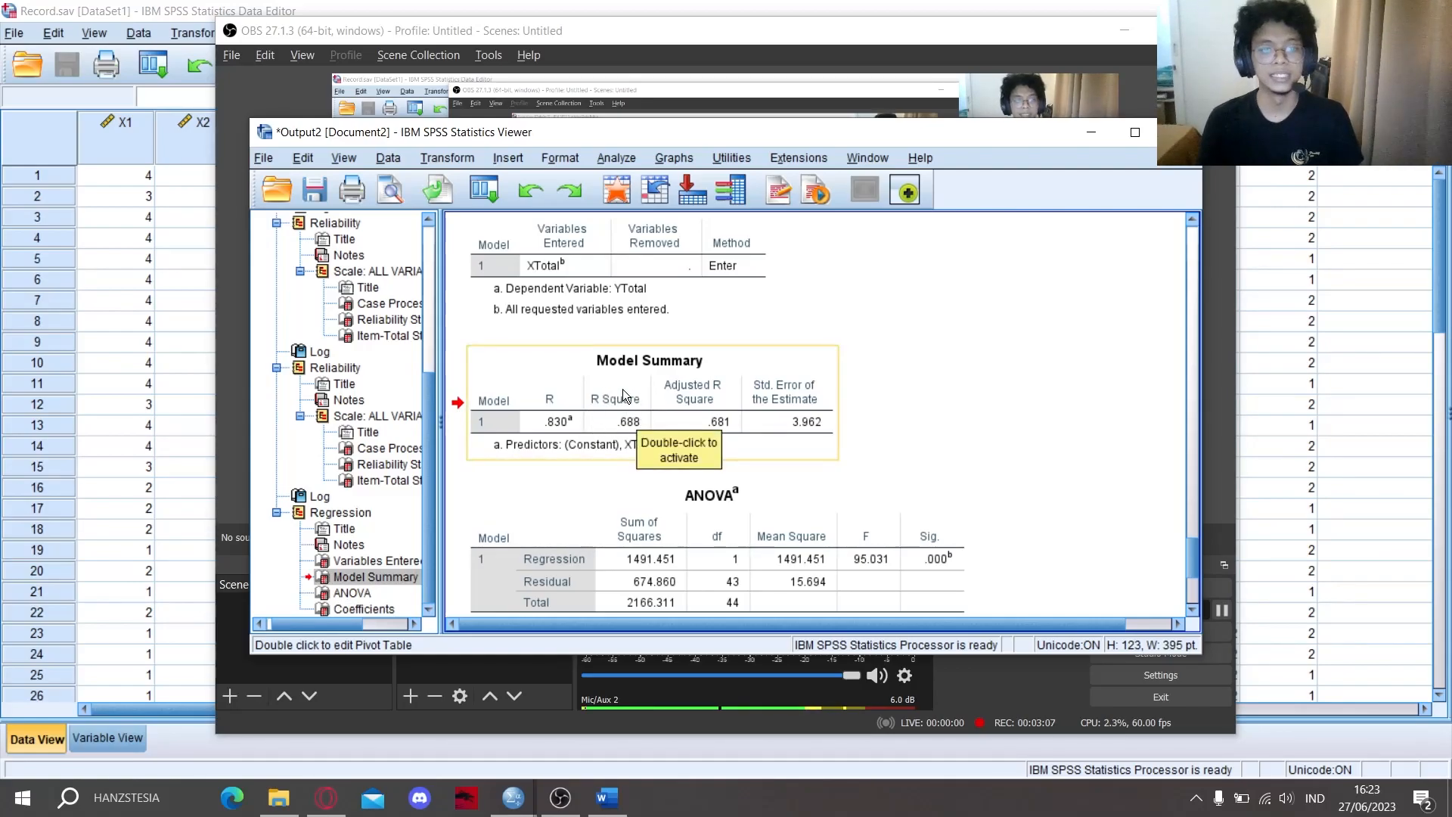
pyautogui.click(675, 413)
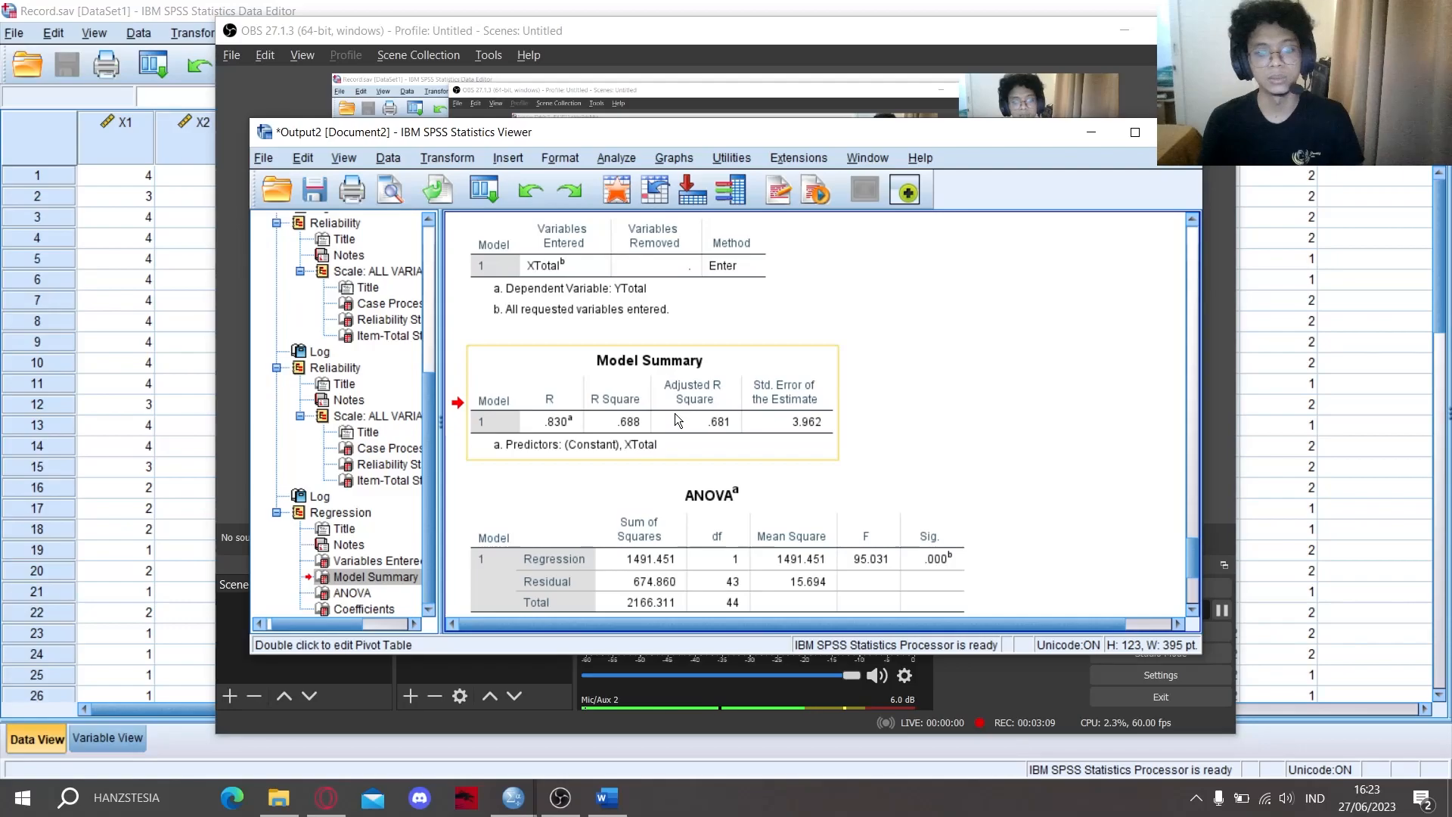